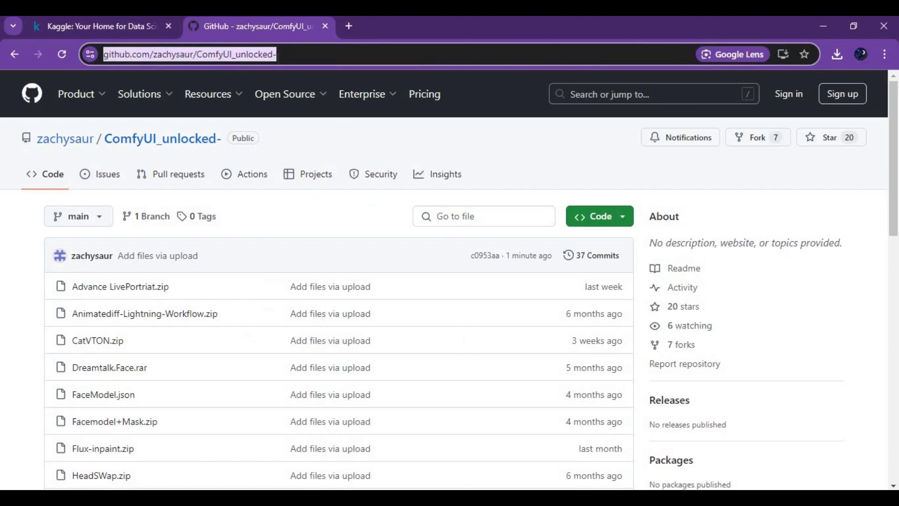
scroll(382, 238, "down", 3)
scroll(384, 242, "down", 2)
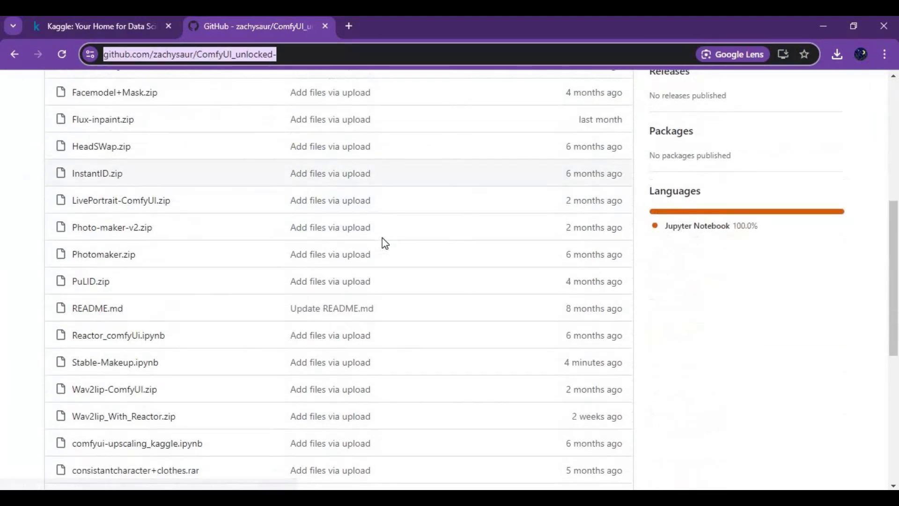
scroll(383, 242, "down", 1)
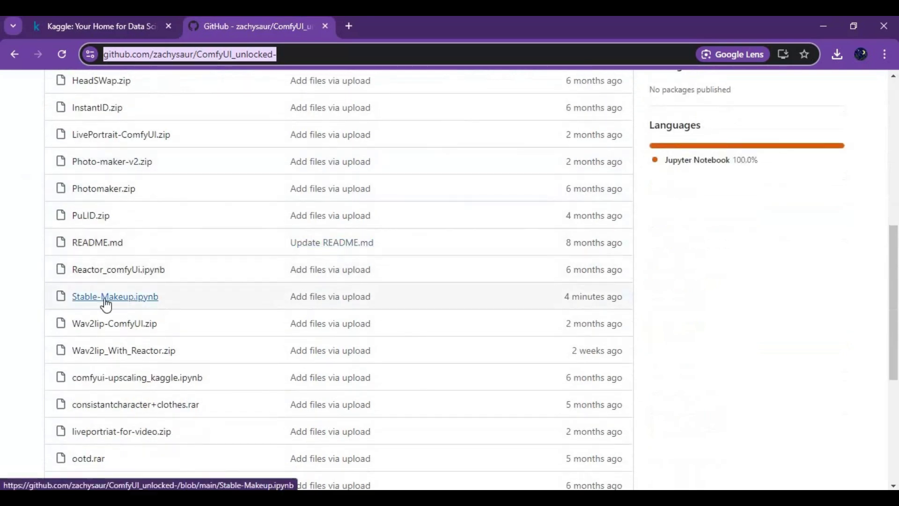
Step: View the Stable-Makeup.ipynb notebook on GitHub, then return to the Kaggle home page
left_click(106, 304)
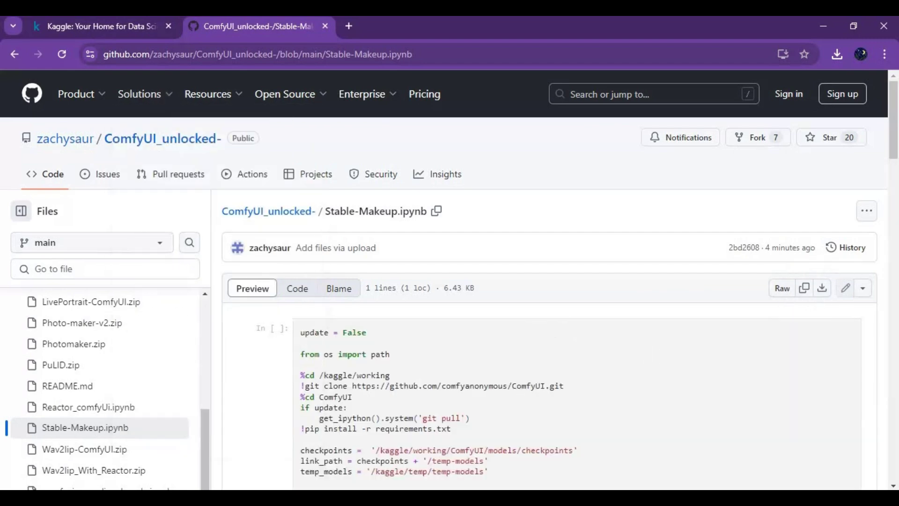
key("ctrl+1")
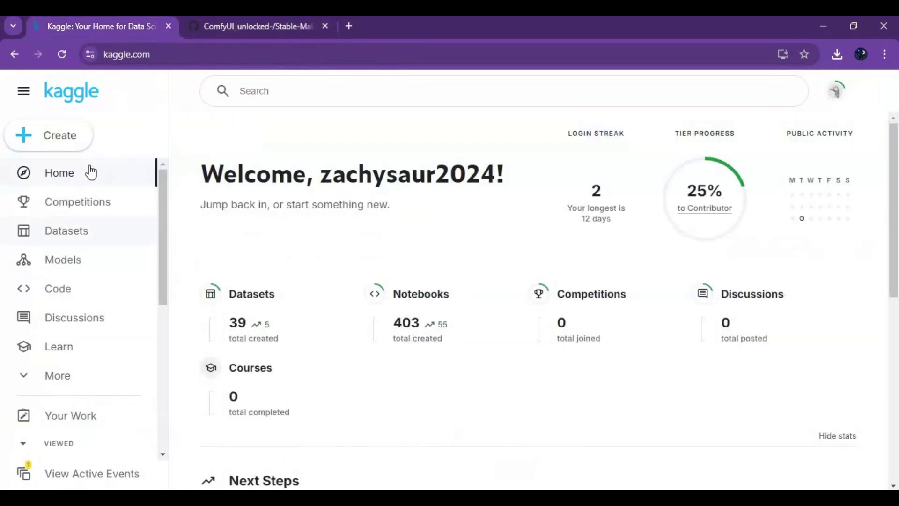
Step: Create a new Kaggle notebook, notebook5690e8e74a, from the Create menu
left_click(55, 135)
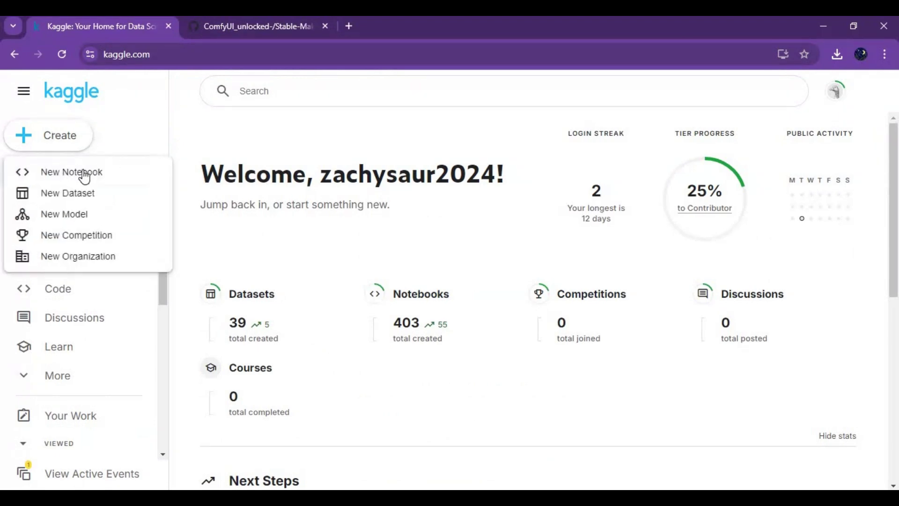
left_click(81, 174)
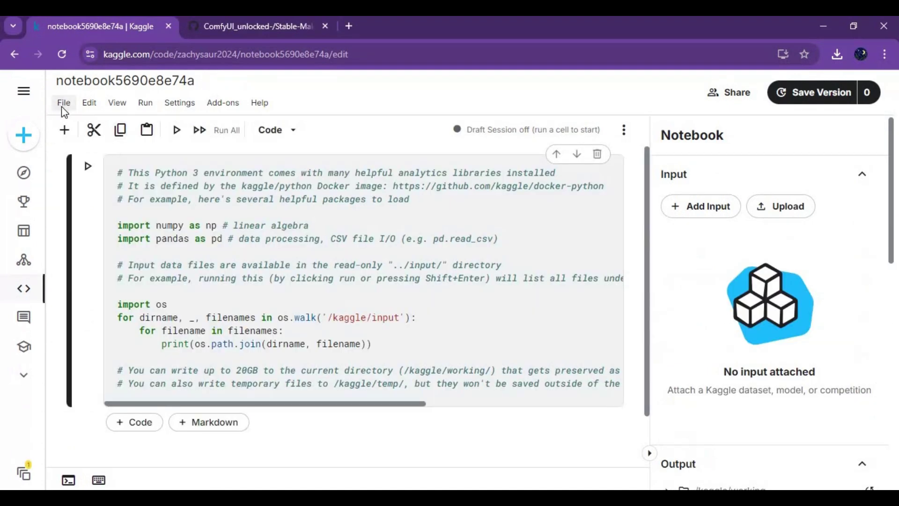
left_click(61, 106)
Step: Import Stable-Makeup.ipynb from Downloads, replacing the starter cell with ComfyUI setup code
left_click(129, 147)
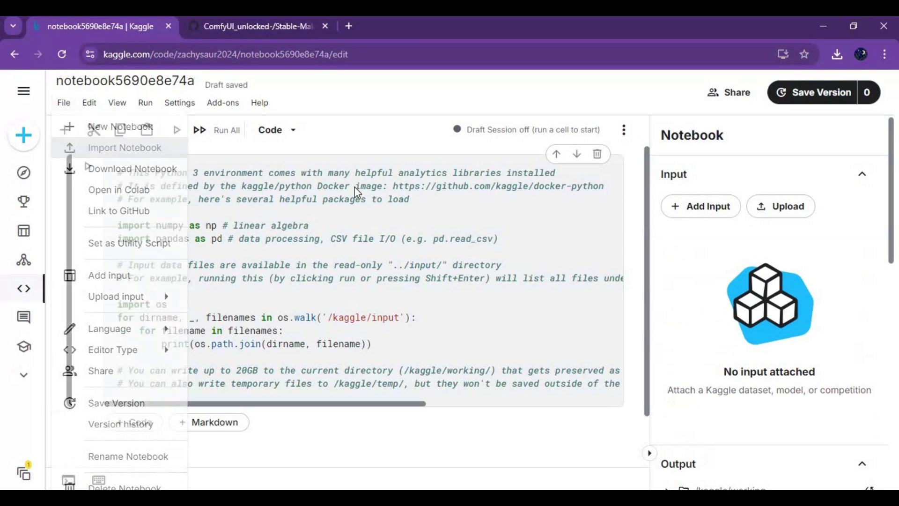
left_click(649, 368)
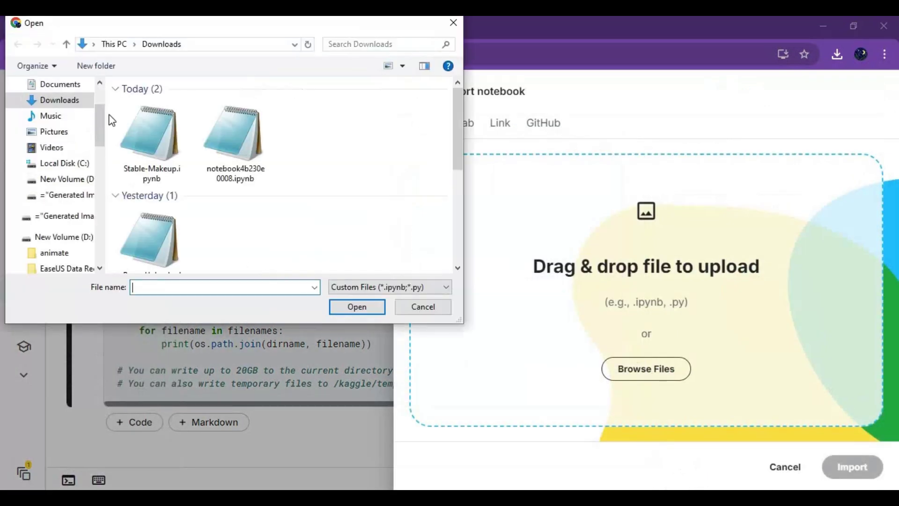
double_click(142, 135)
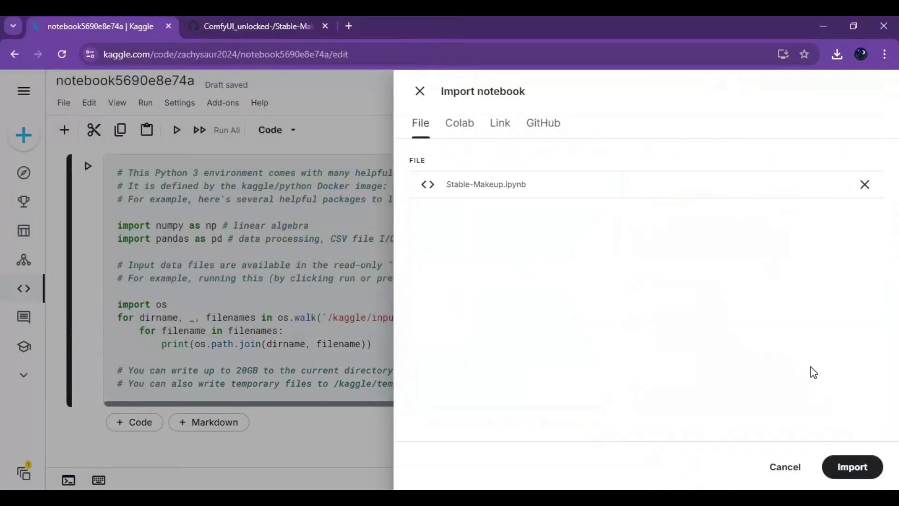
left_click(847, 466)
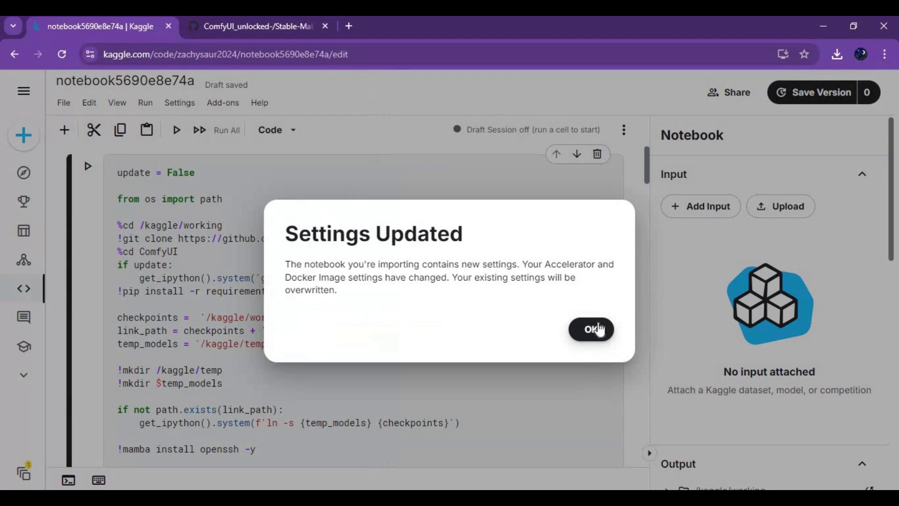
Step: Accept updated settings, keep GPU T4 x2, persist variables and files, and start the session
left_click(597, 329)
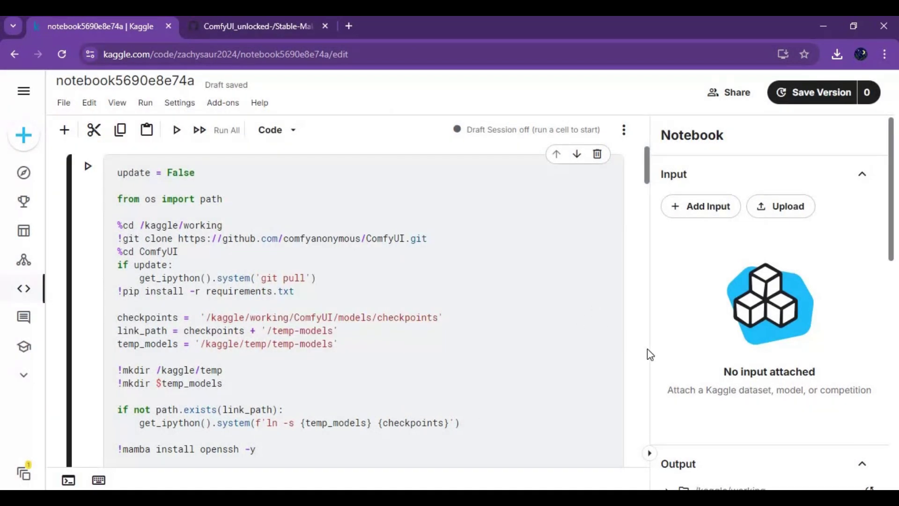
scroll(685, 377, "down", 2)
scroll(685, 378, "down", 2)
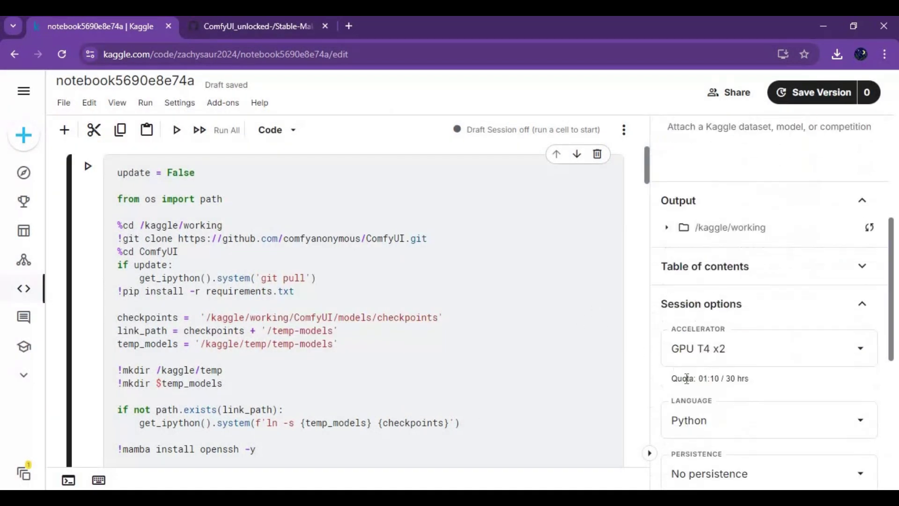
scroll(687, 378, "down", 1)
left_click(744, 281)
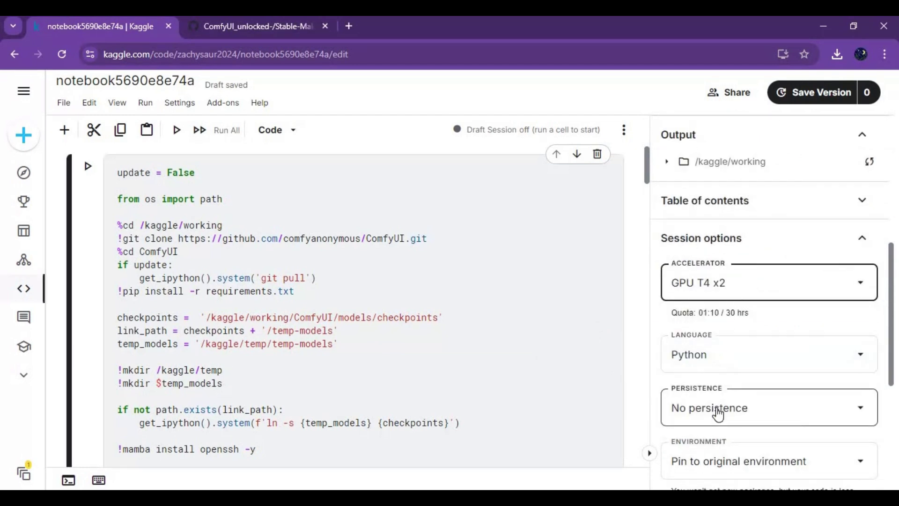
left_click(718, 406)
left_click(718, 406)
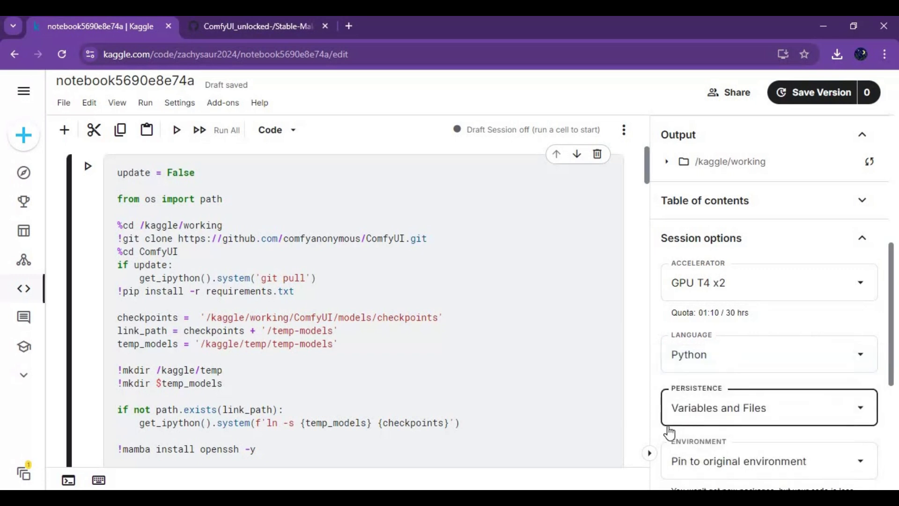
scroll(739, 391, "down", 3)
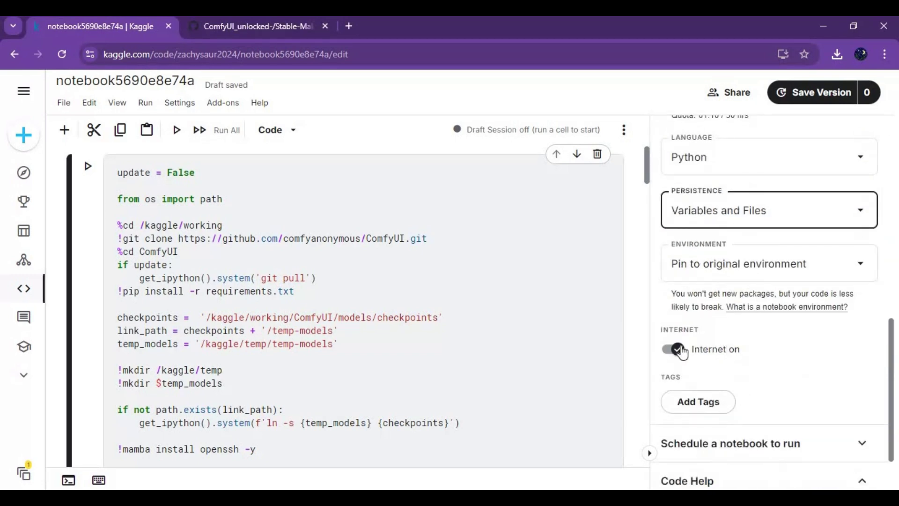
scroll(707, 370, "up", 4)
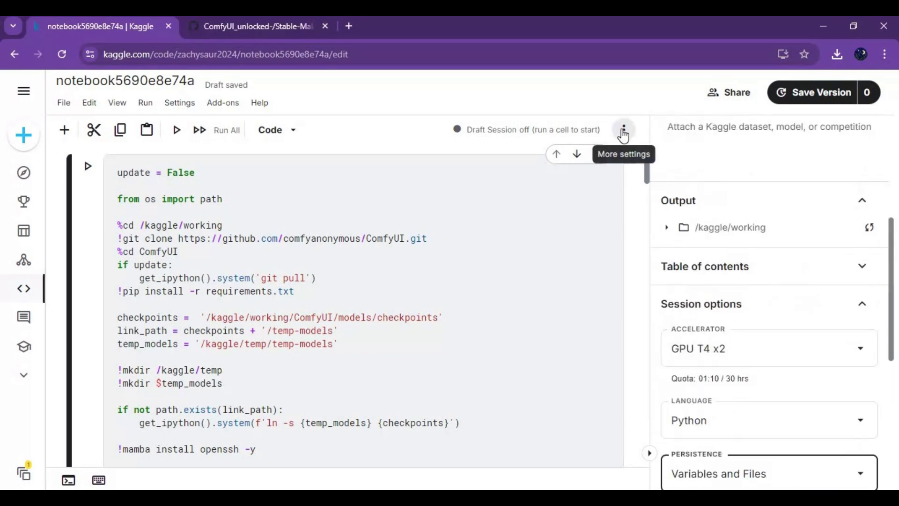
left_click(624, 129)
left_click(663, 172)
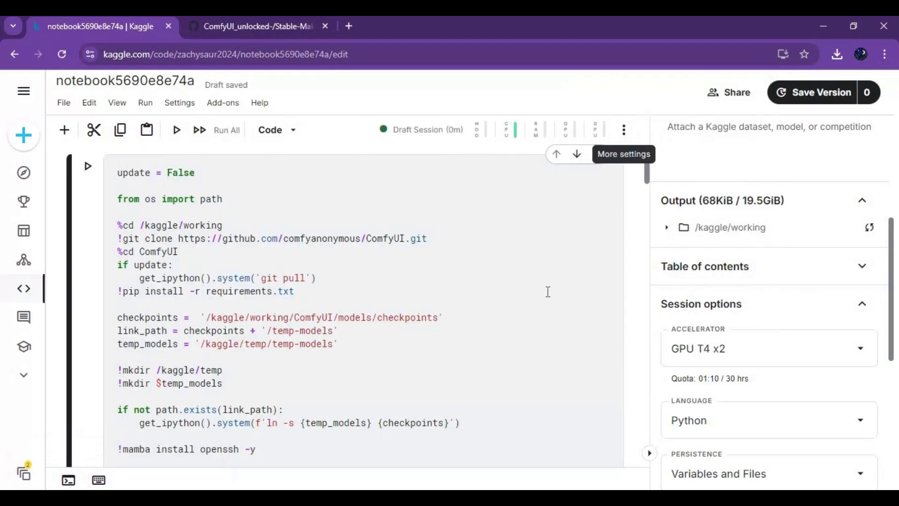
Step: Run the ComfyUI setup cell, then start the Install Stable MakeUp cell
left_click(87, 167)
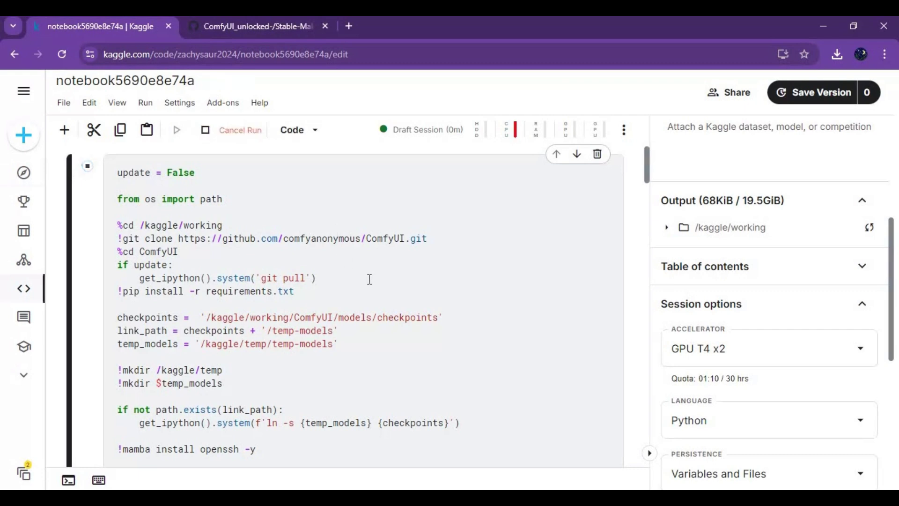
scroll(370, 279, "down", 3)
scroll(370, 279, "down", 2)
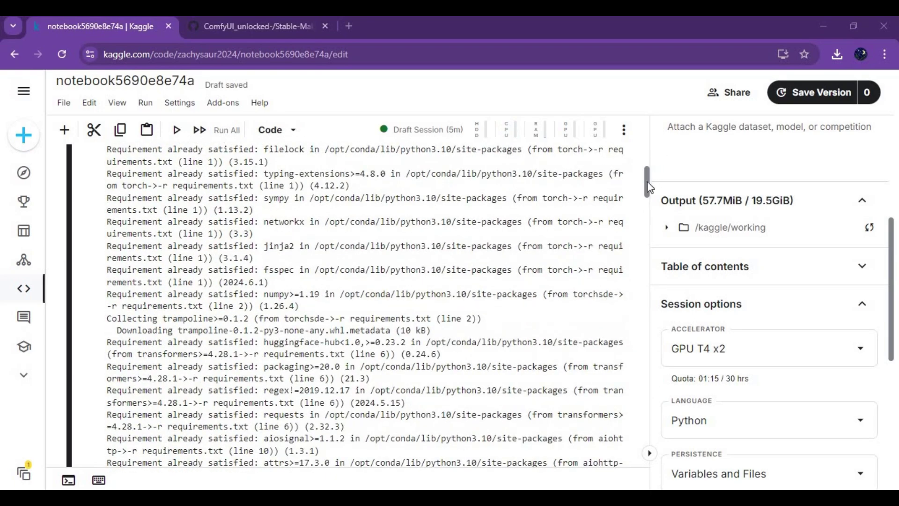
left_click_drag(647, 181, 642, 321)
scroll(527, 307, "down", 10)
scroll(508, 302, "down", 10)
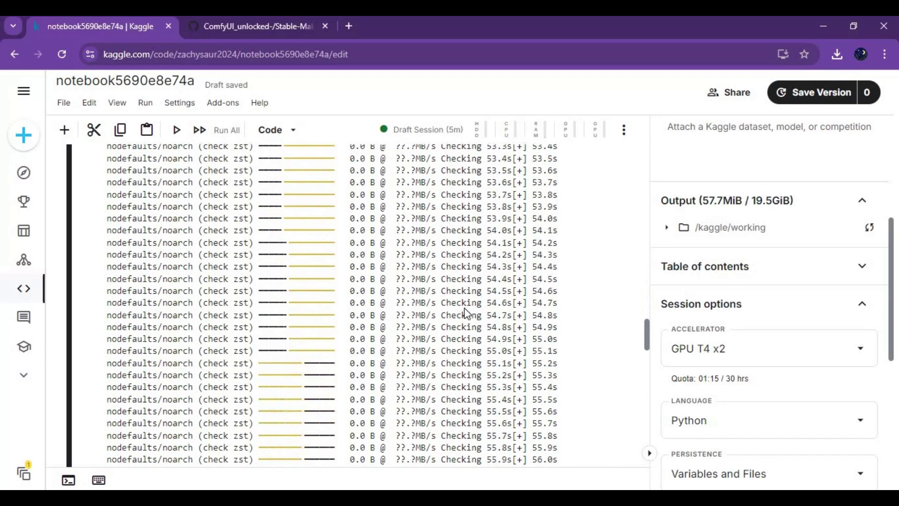
scroll(464, 312, "down", 5)
scroll(464, 312, "down", 5)
scroll(464, 312, "down", 5)
scroll(464, 312, "down", 5)
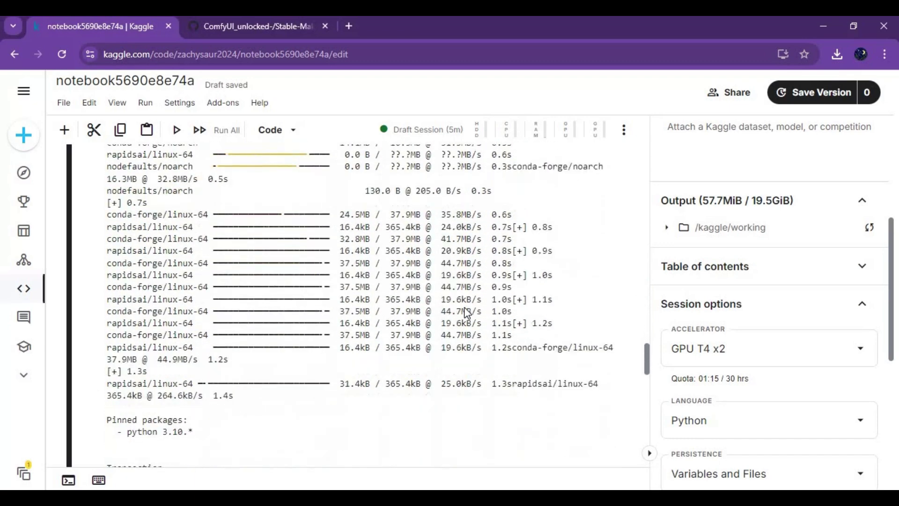
scroll(464, 313, "down", 5)
scroll(464, 312, "down", 5)
scroll(464, 312, "down", 5)
scroll(466, 312, "down", 5)
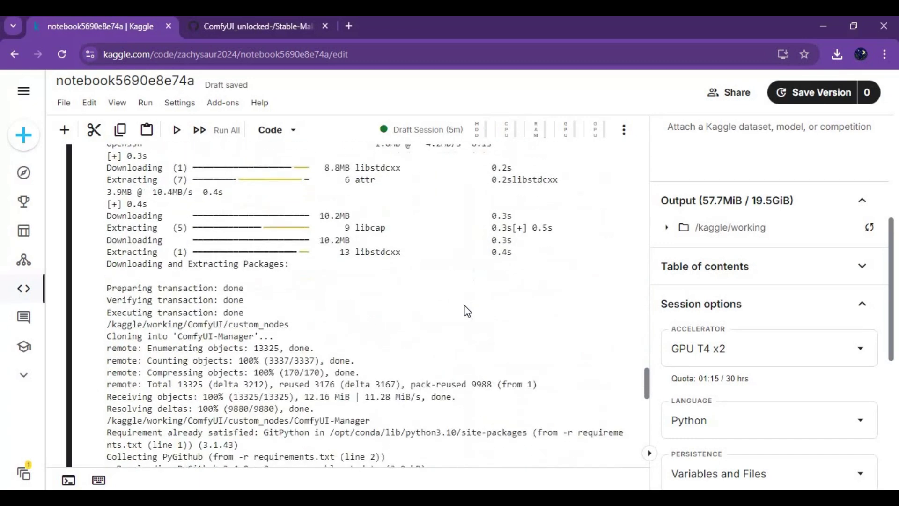
scroll(466, 311, "down", 5)
scroll(465, 311, "down", 5)
scroll(466, 311, "down", 5)
scroll(466, 311, "down", 5)
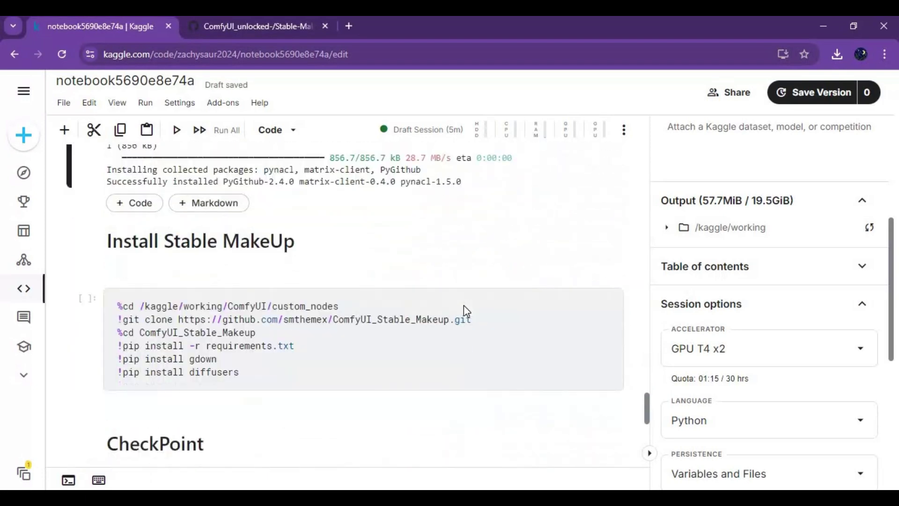
left_click(89, 303)
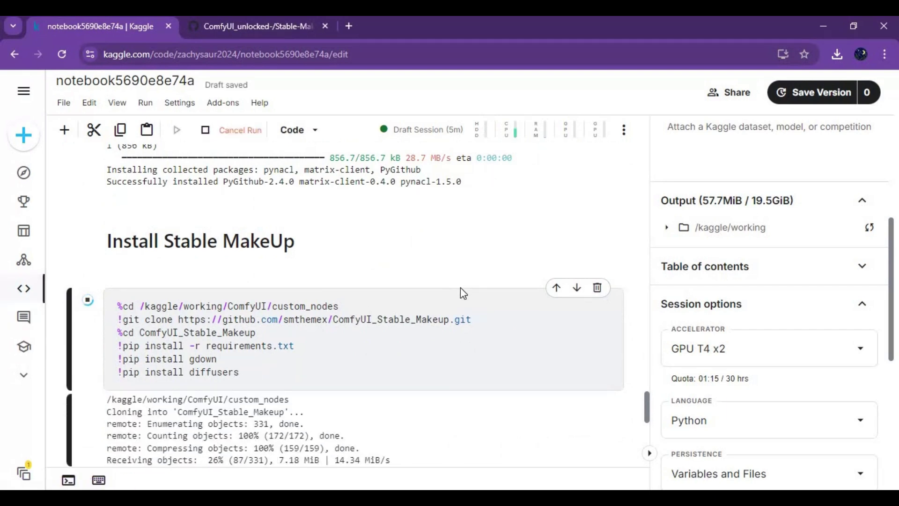
scroll(461, 288, "down", 3)
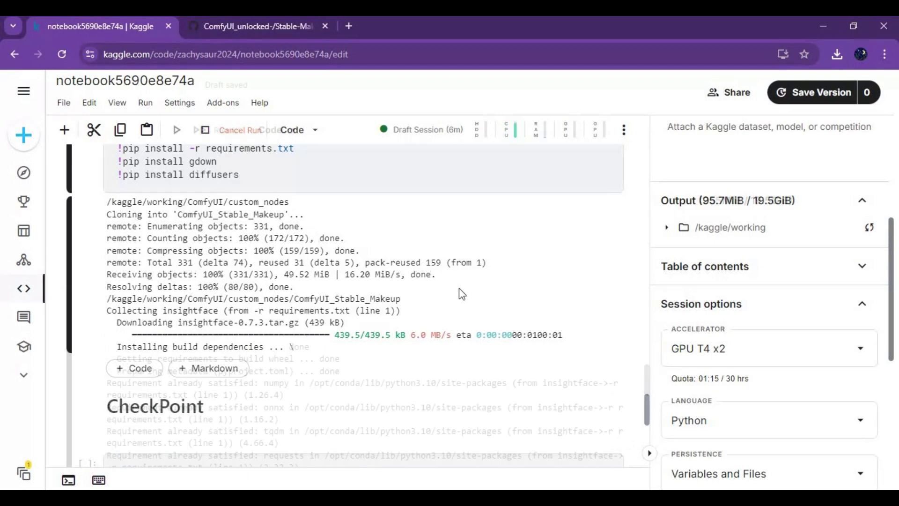
scroll(321, 355, "down", 2)
scroll(321, 359, "down", 3)
scroll(321, 360, "down", 3)
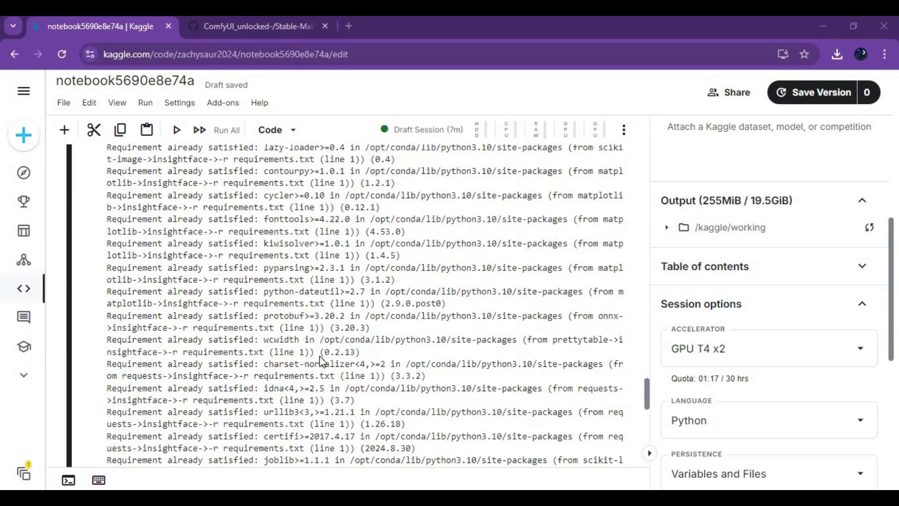
scroll(321, 359, "down", 3)
scroll(321, 360, "down", 3)
scroll(321, 360, "down", 3)
scroll(320, 359, "down", 3)
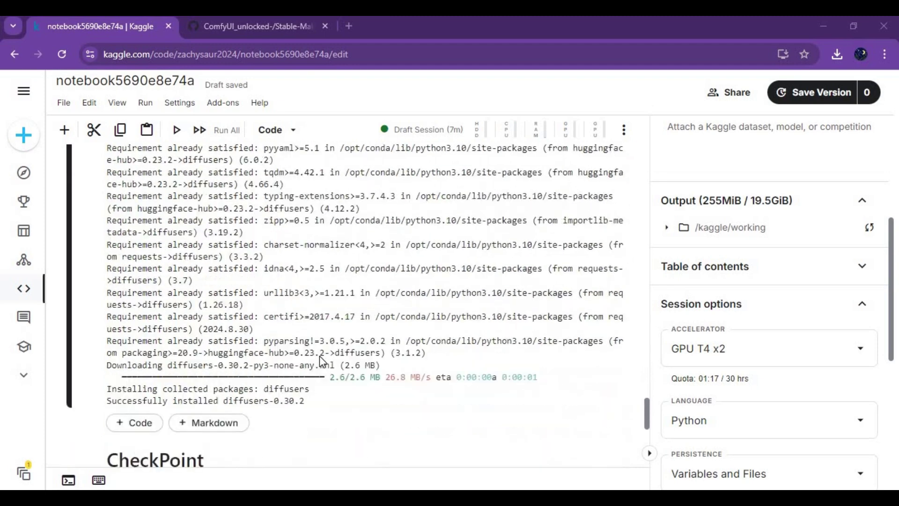
scroll(319, 359, "down", 3)
scroll(320, 360, "up", 2)
scroll(319, 361, "down", 2)
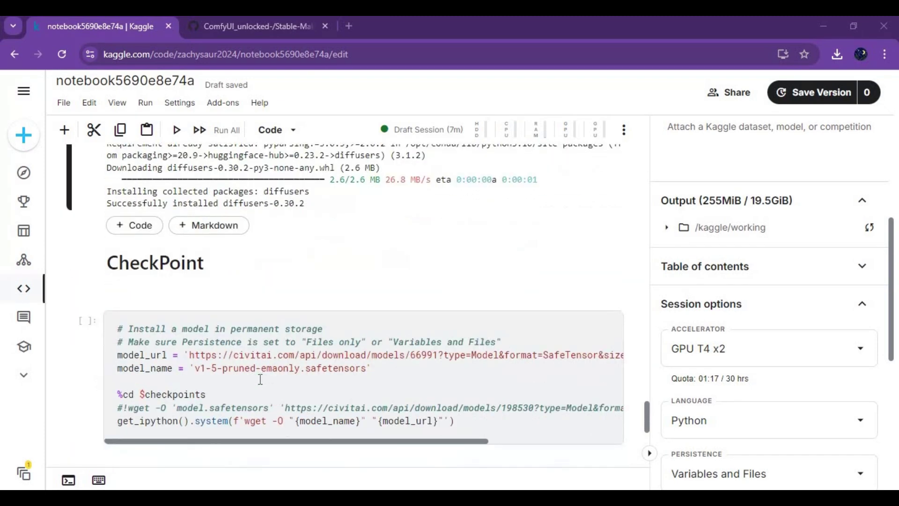
scroll(319, 351, "down", 2)
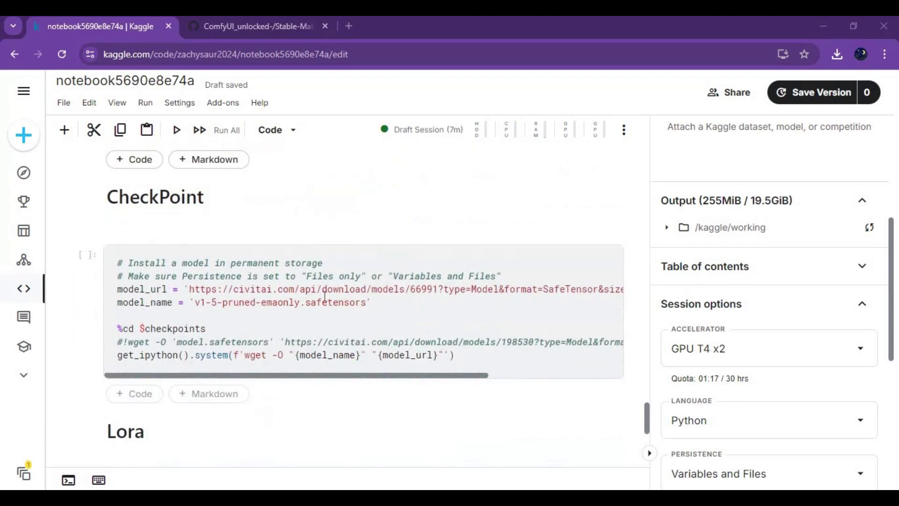
Step: Run the CheckPoint cell to download the 4 GB v1-5-pruned-emaonly.safetensors model
left_click(85, 258)
key("shift+Return")
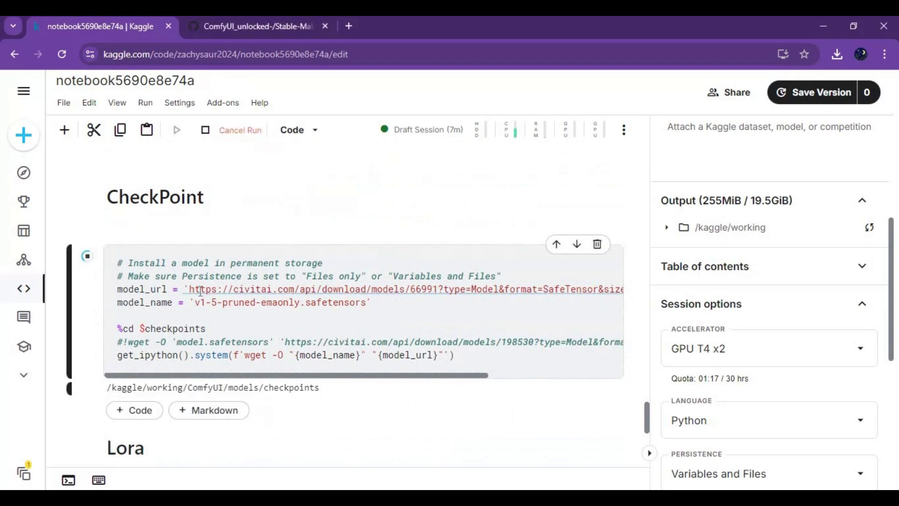
left_click_drag(518, 299, 582, 298)
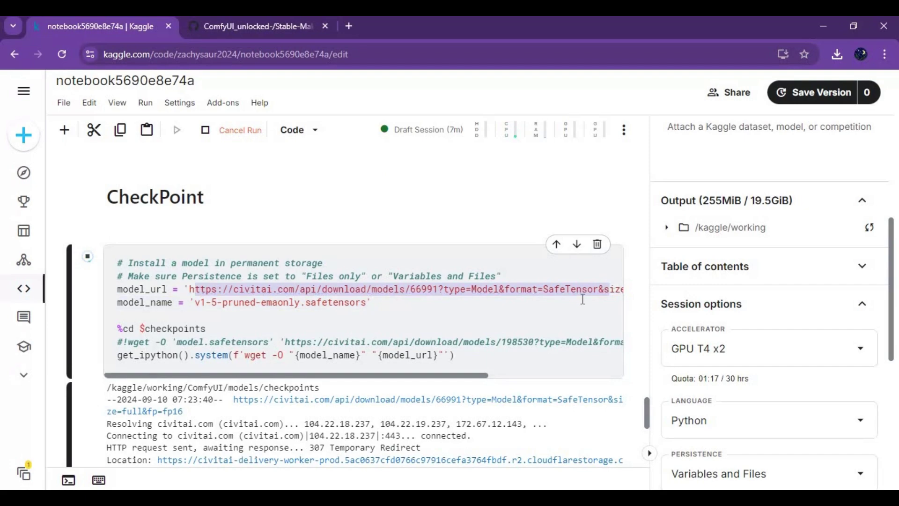
scroll(460, 317, "down", 3)
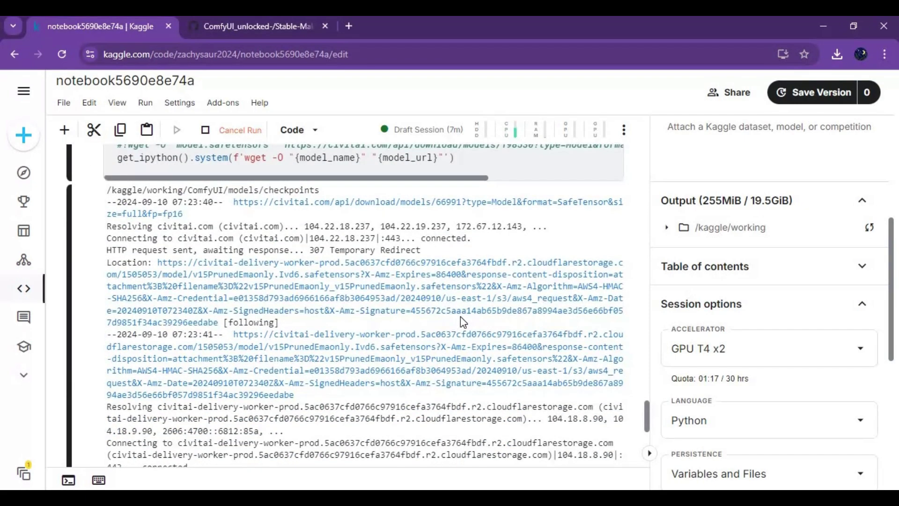
scroll(461, 316, "down", 1)
scroll(460, 317, "down", 1)
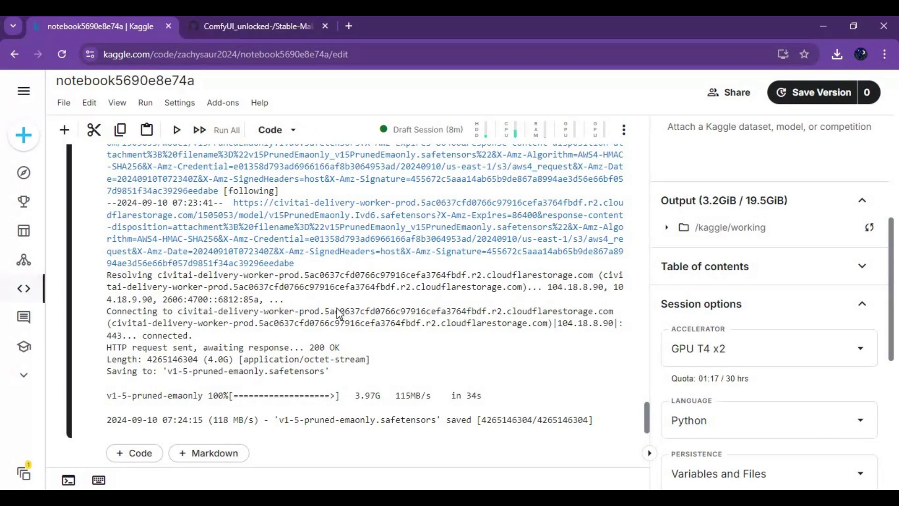
scroll(373, 318, "down", 2)
scroll(372, 317, "down", 2)
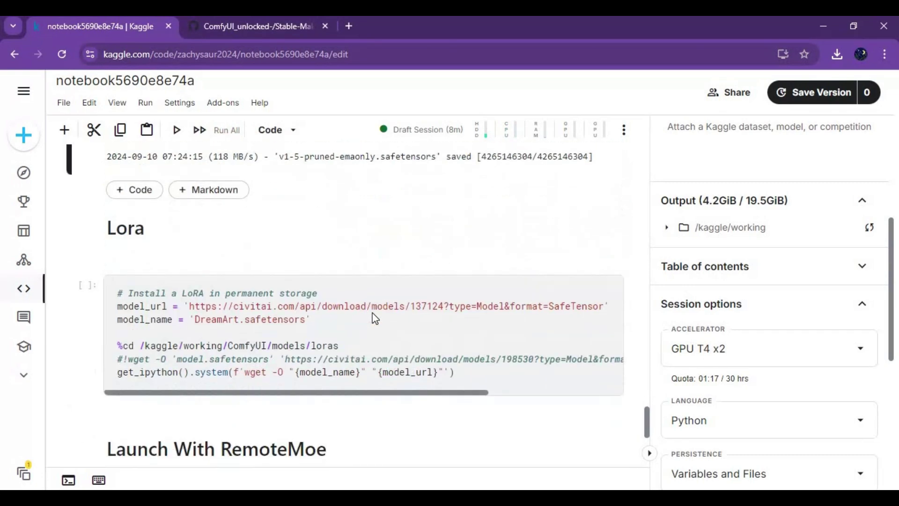
scroll(373, 318, "down", 2)
scroll(374, 317, "down", 3)
scroll(374, 318, "down", 3)
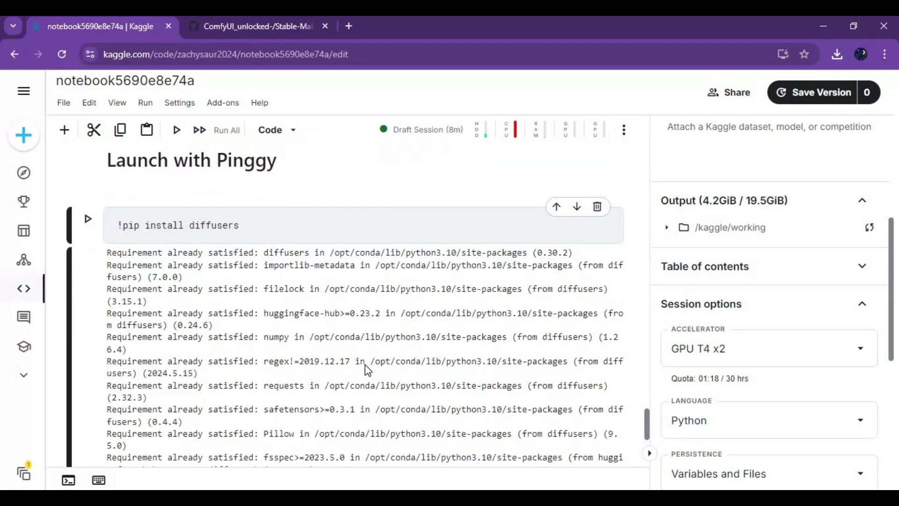
scroll(365, 364, "down", 5)
scroll(364, 364, "down", 10)
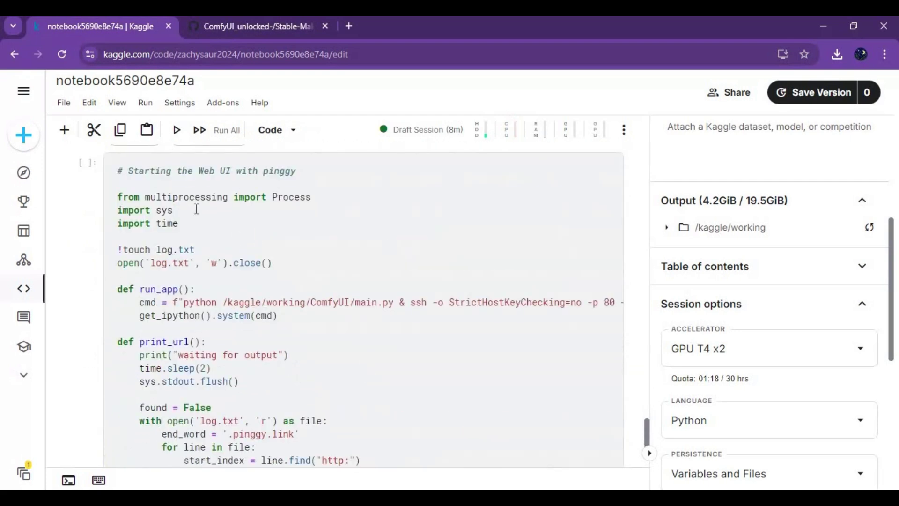
scroll(158, 225, "down", 2)
scroll(158, 226, "down", 4)
scroll(158, 225, "down", 7)
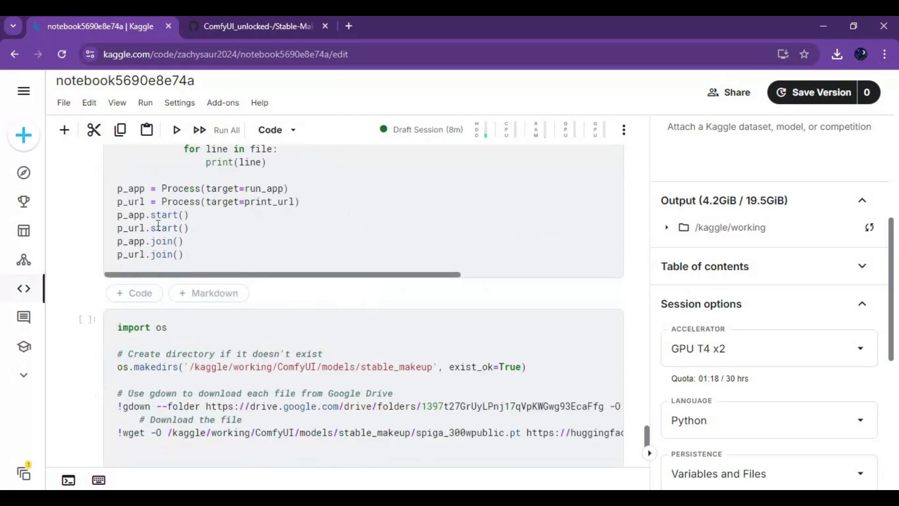
scroll(157, 225, "down", 1)
Step: Run the cells downloading Stable Makeup files, resnet50.pth and mobilenet0.25_Final.pth
left_click(83, 277)
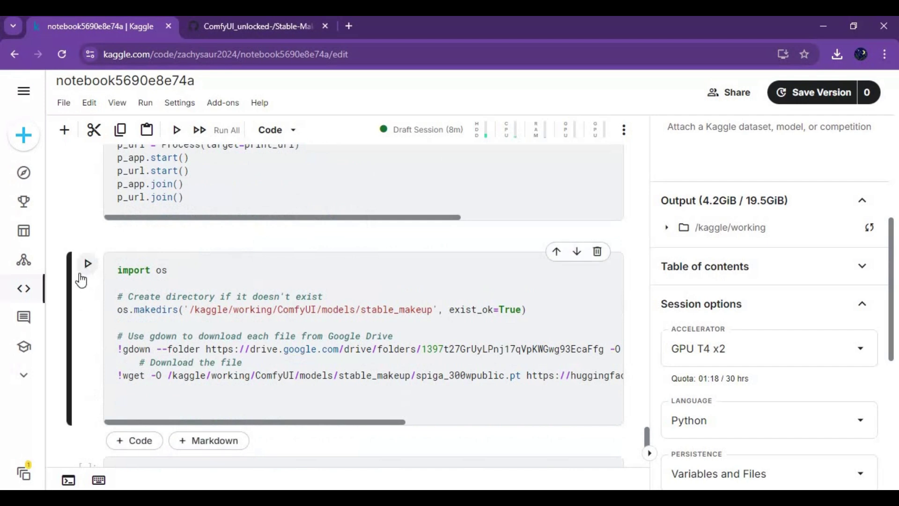
left_click(87, 263)
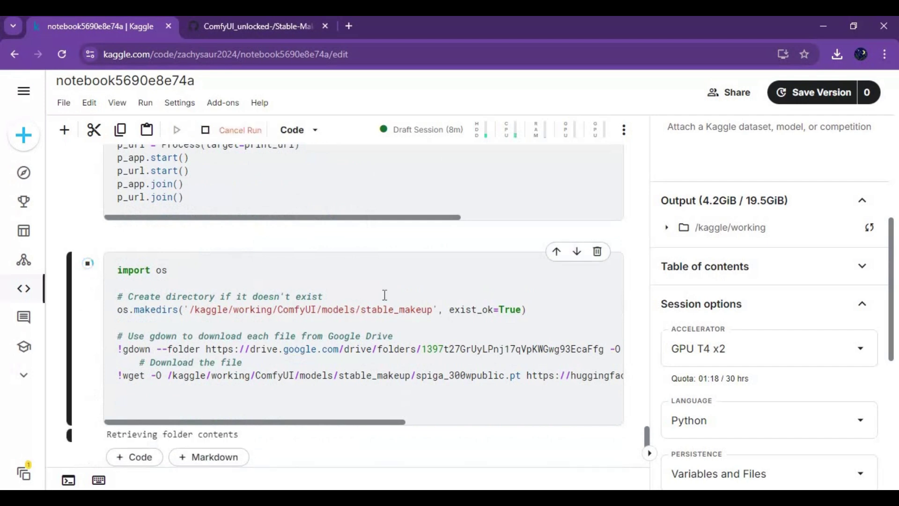
scroll(384, 300, "down", 1)
scroll(385, 302, "down", 2)
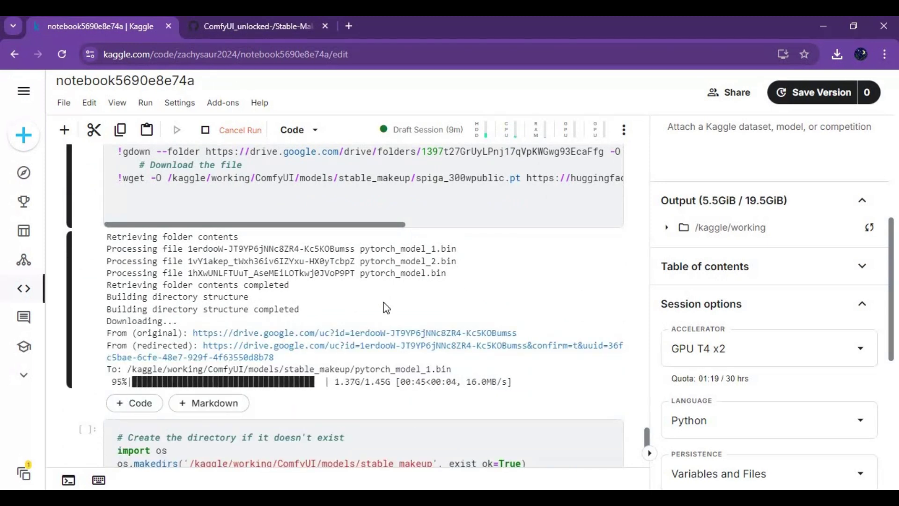
scroll(383, 307, "down", 1)
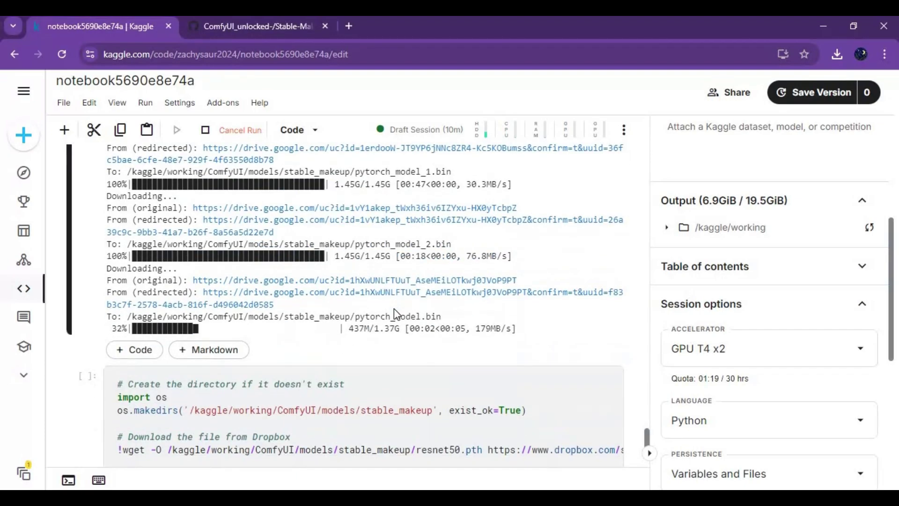
scroll(306, 300, "down", 2)
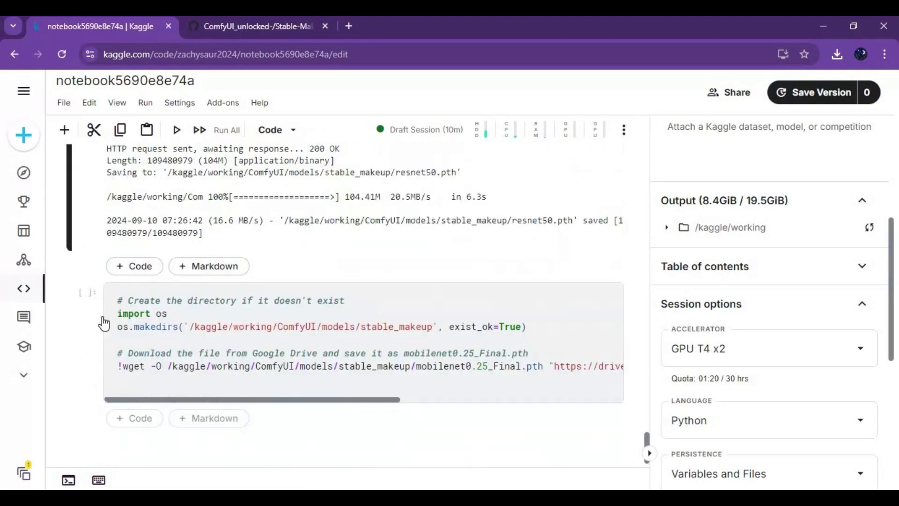
left_click(101, 321)
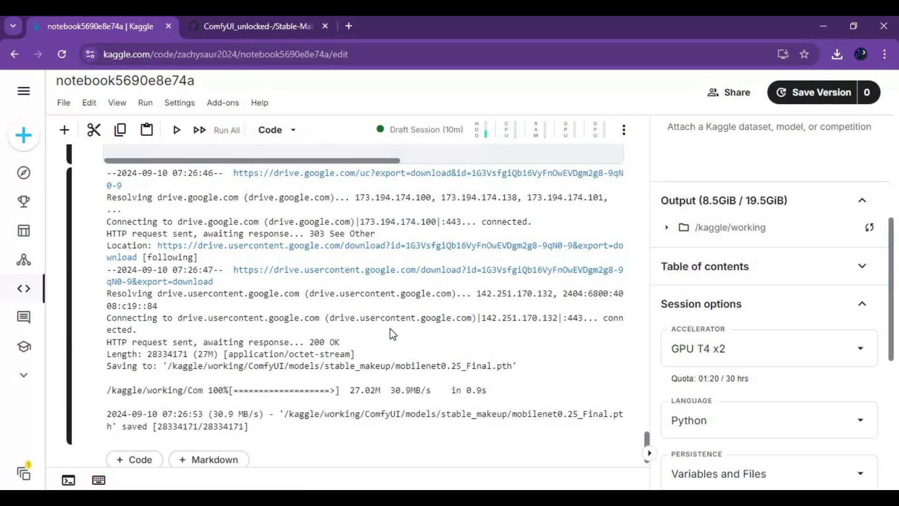
scroll(391, 334, "down", 2)
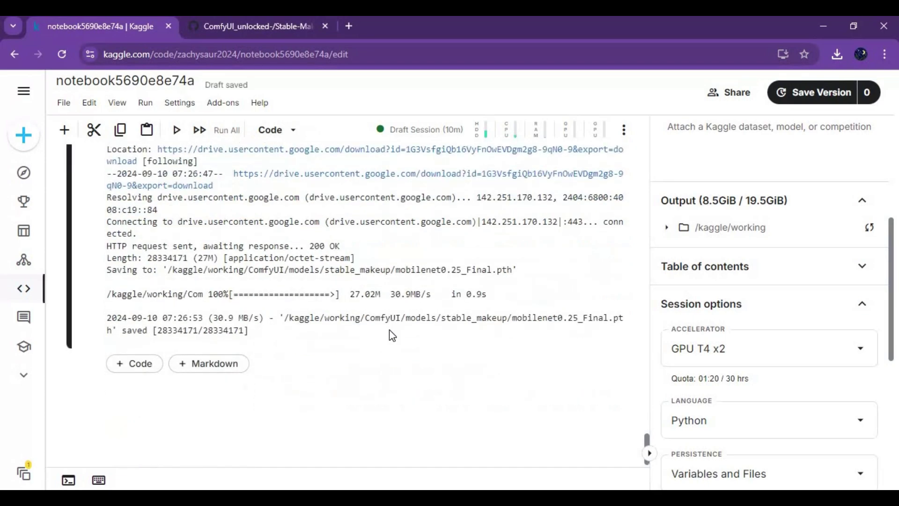
scroll(389, 329, "up", 5)
scroll(333, 356, "up", 5)
scroll(233, 324, "up", 5)
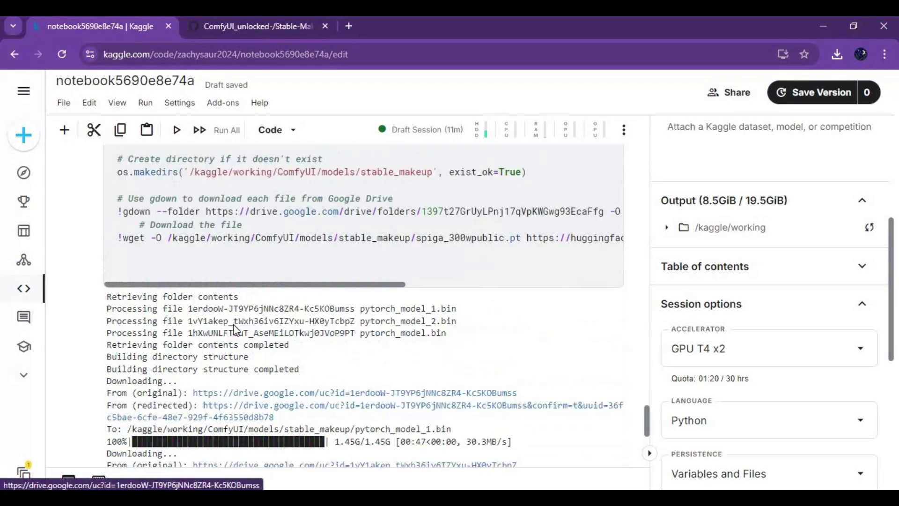
scroll(233, 324, "up", 5)
scroll(236, 323, "up", 4)
scroll(235, 323, "up", 5)
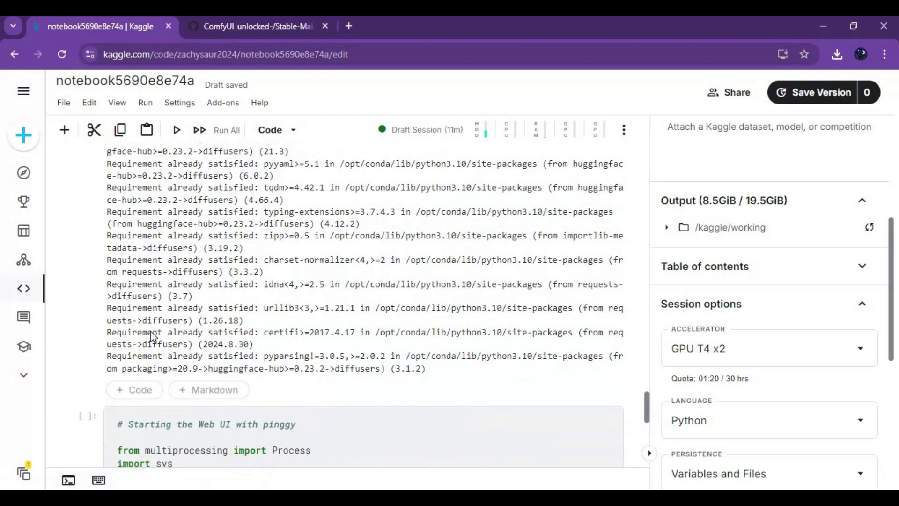
scroll(120, 309, "down", 2)
Step: Launch ComfyUI with the pinggy cell and open its free.pinggy.link URL in a new tab
left_click(87, 291)
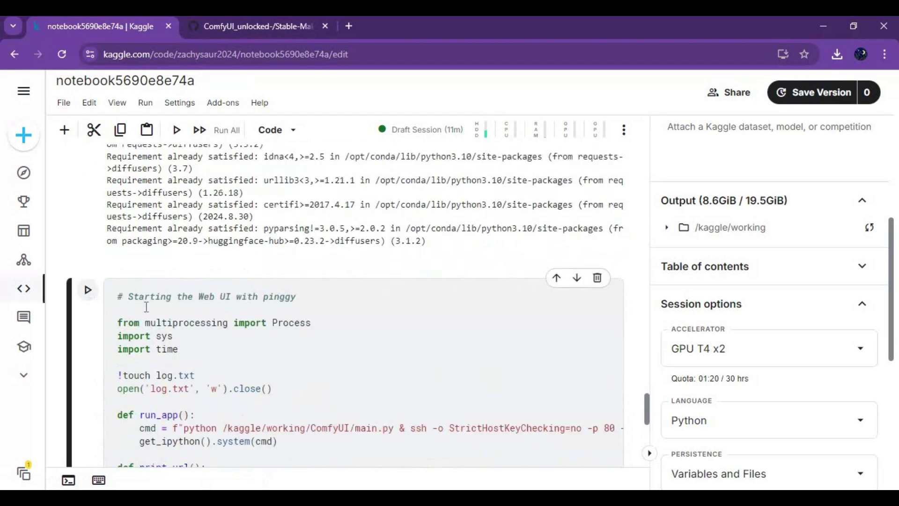
scroll(361, 336, "down", 1)
scroll(361, 335, "down", 6)
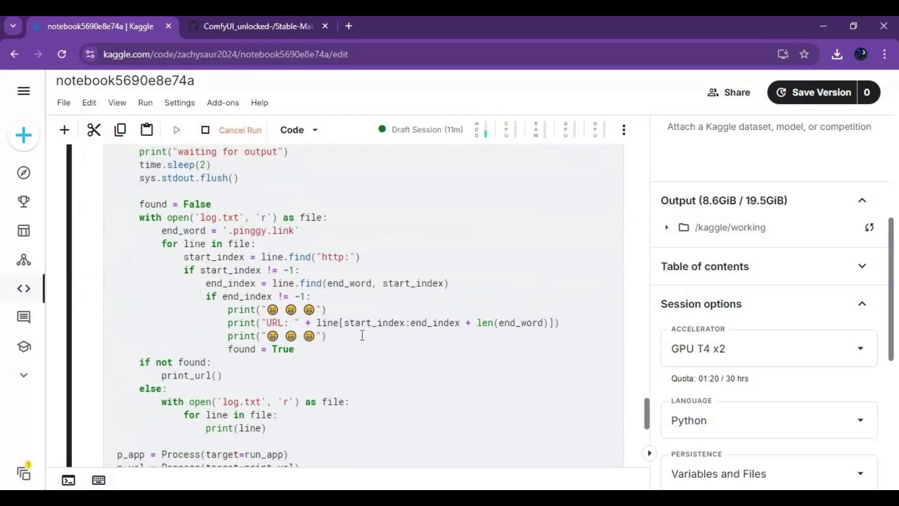
scroll(362, 335, "down", 2)
scroll(361, 335, "down", 2)
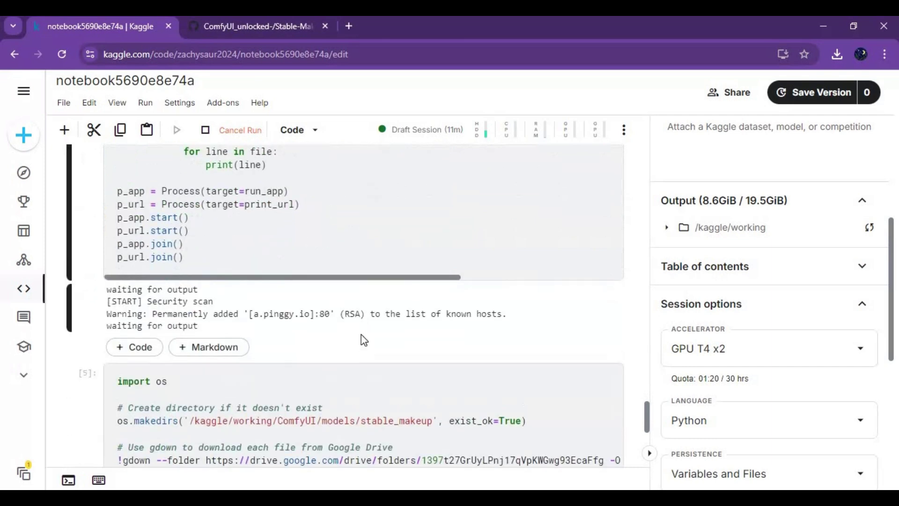
scroll(361, 340, "down", 3)
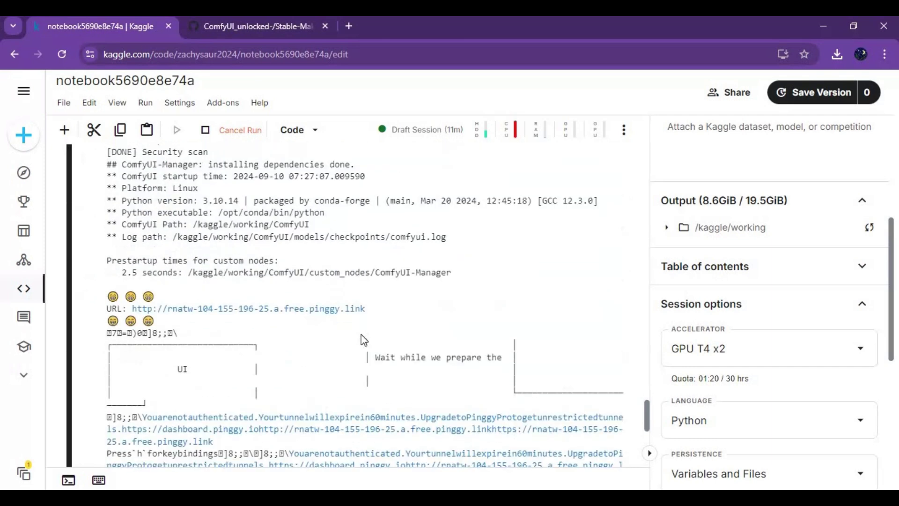
scroll(361, 339, "down", 2)
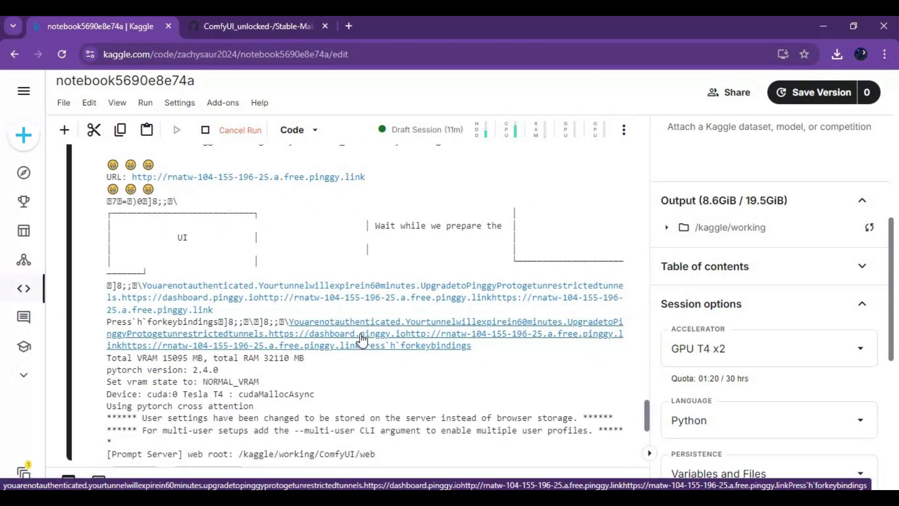
scroll(361, 337, "down", 1)
scroll(360, 337, "down", 1)
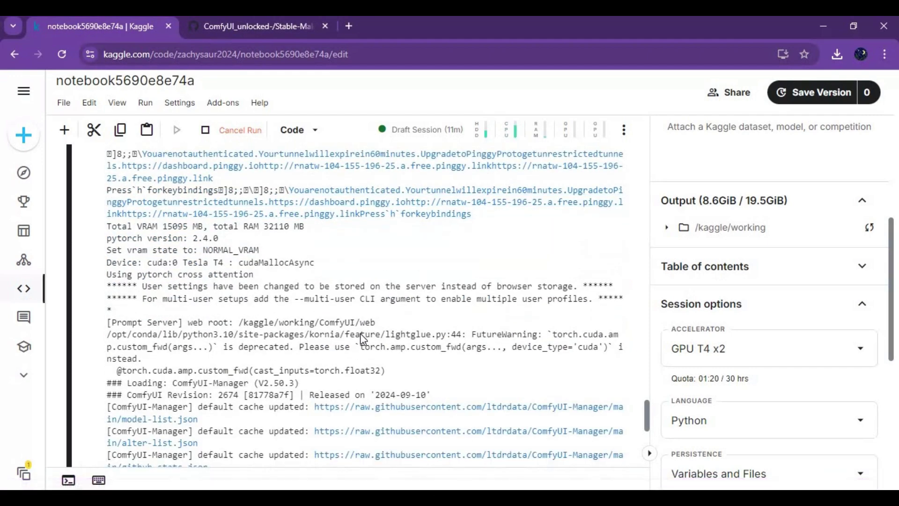
scroll(360, 332, "down", 1)
scroll(330, 378, "up", 3)
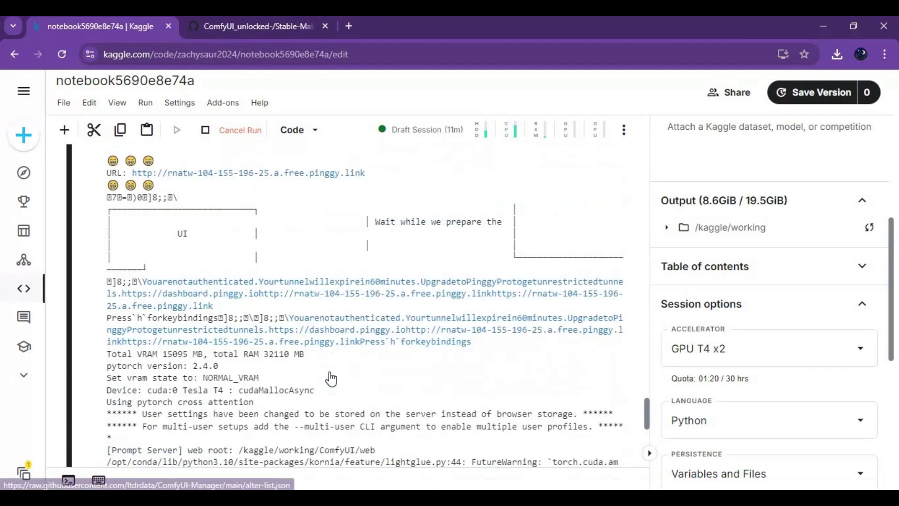
scroll(327, 377, "up", 3)
left_click(301, 377)
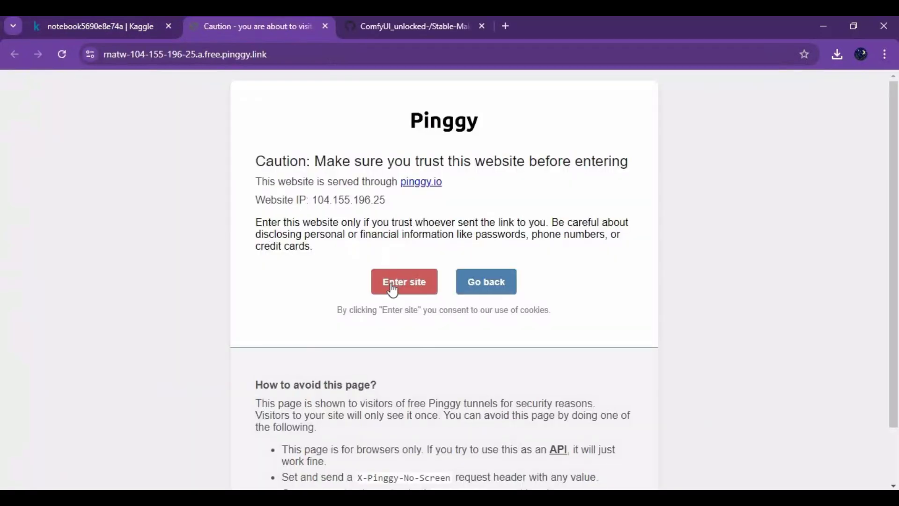
Step: Get past Pinggy's caution page to load ComfyUI with its default text-to-image workflow
left_click(391, 285)
left_click(391, 281)
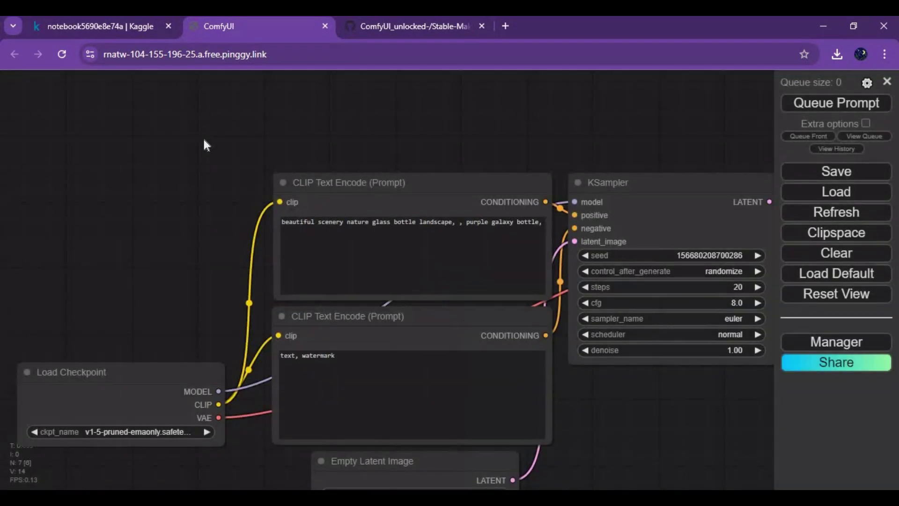
scroll(183, 216, "down", 3)
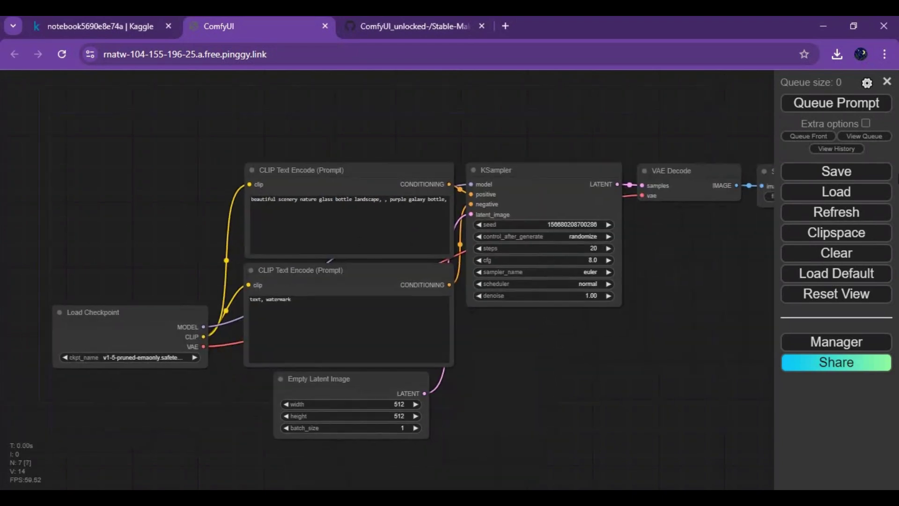
left_click(823, 253)
Step: Empty the canvas and add a Load Image node near the upper left
left_click(515, 135)
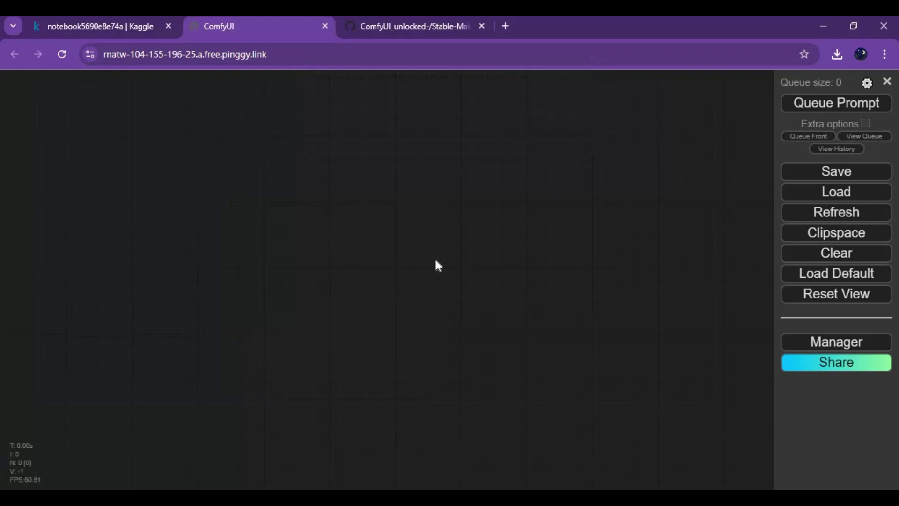
double_click(189, 161)
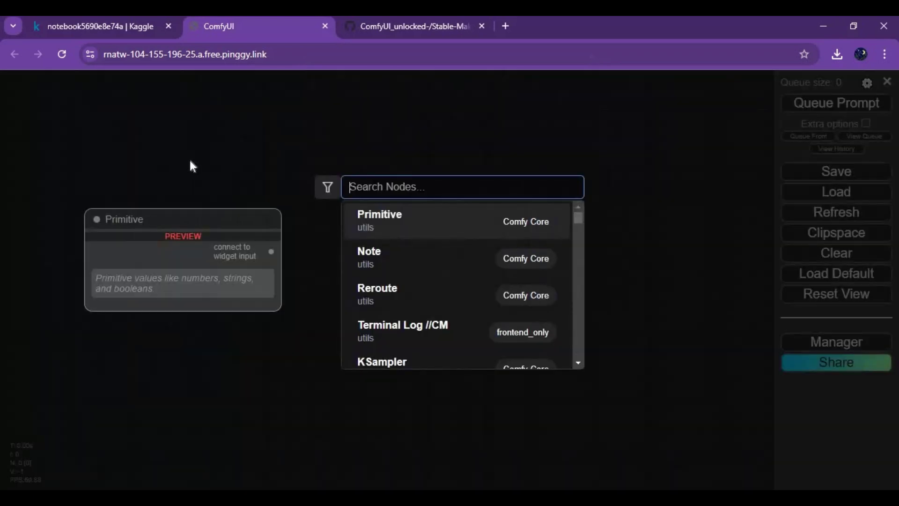
type("lo")
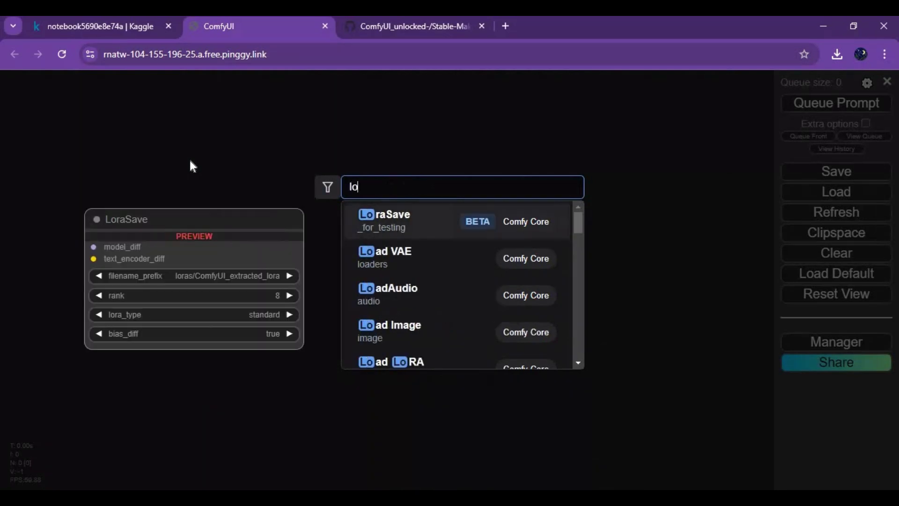
type("a")
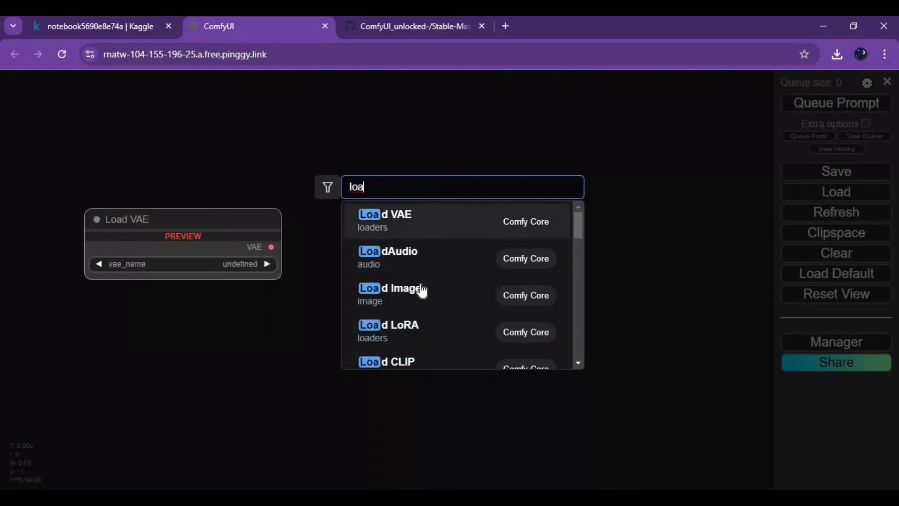
left_click(415, 290)
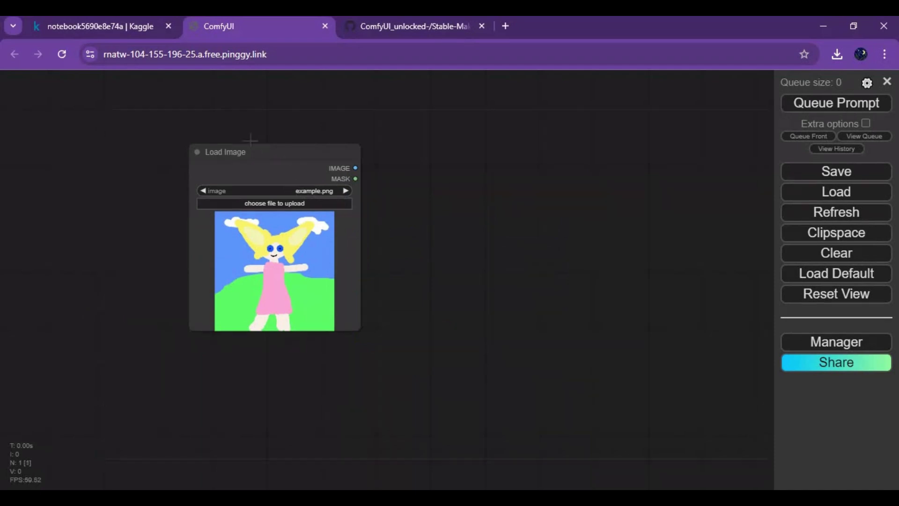
left_click_drag(251, 144, 179, 120)
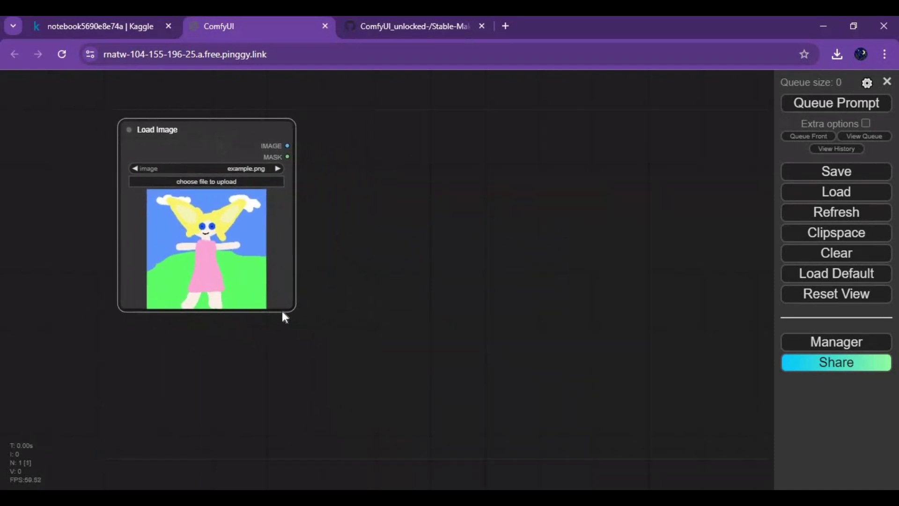
Step: Clone the Load Image node and stack the copy below the original
right_click(210, 125)
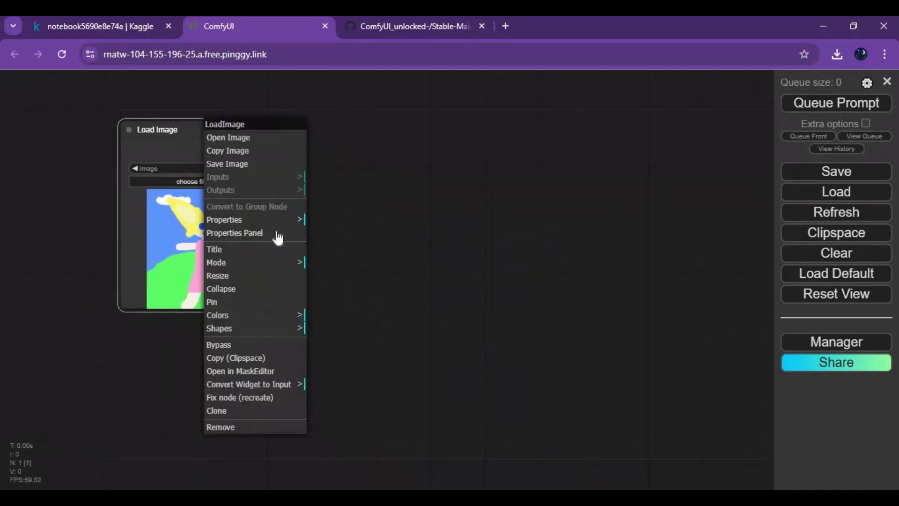
left_click(239, 414)
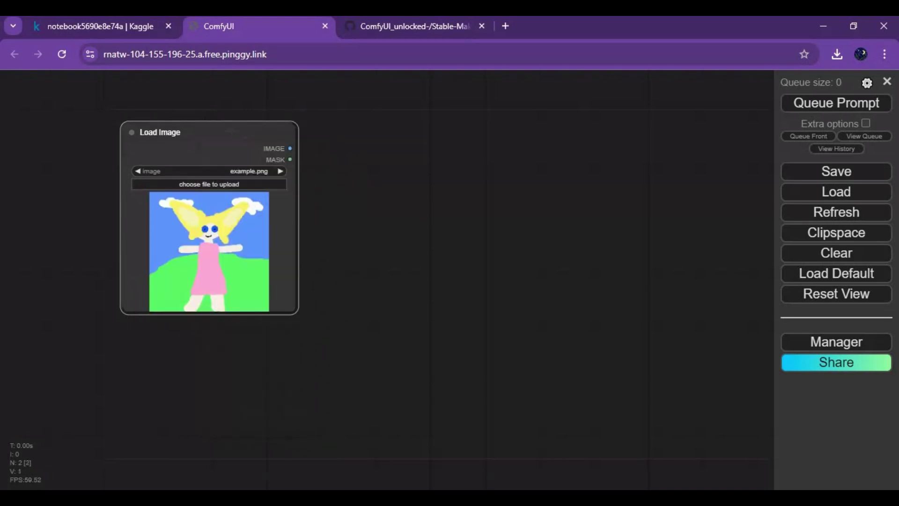
left_click_drag(210, 134, 203, 336)
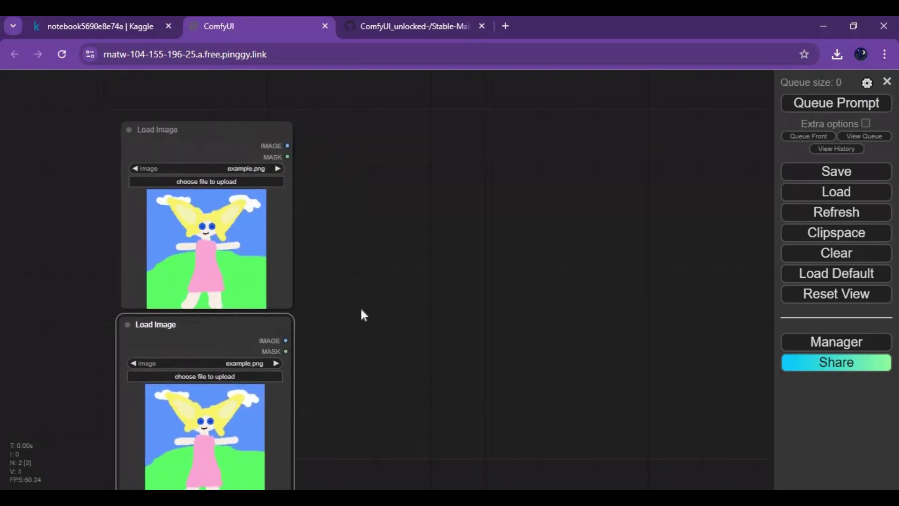
scroll(361, 316, "down", 2)
left_click_drag(447, 330, 447, 320)
left_click_drag(262, 149, 261, 116)
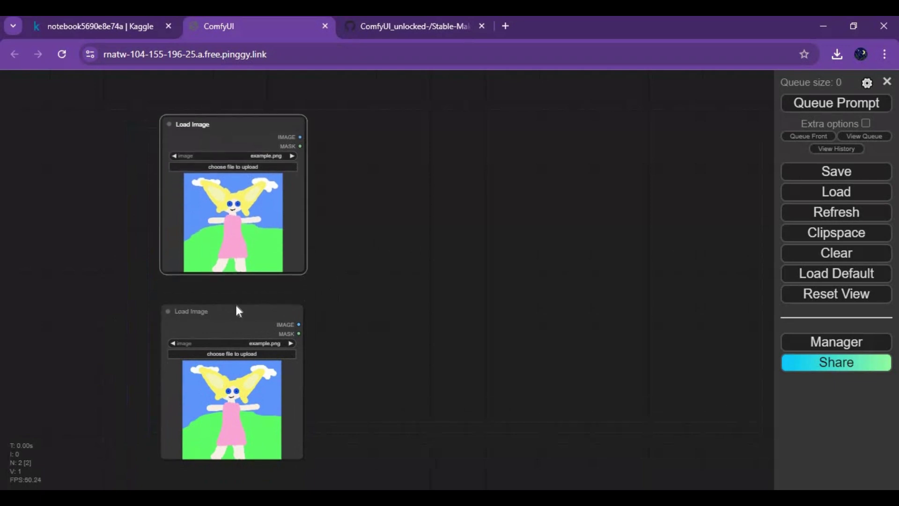
left_click_drag(238, 310, 236, 288)
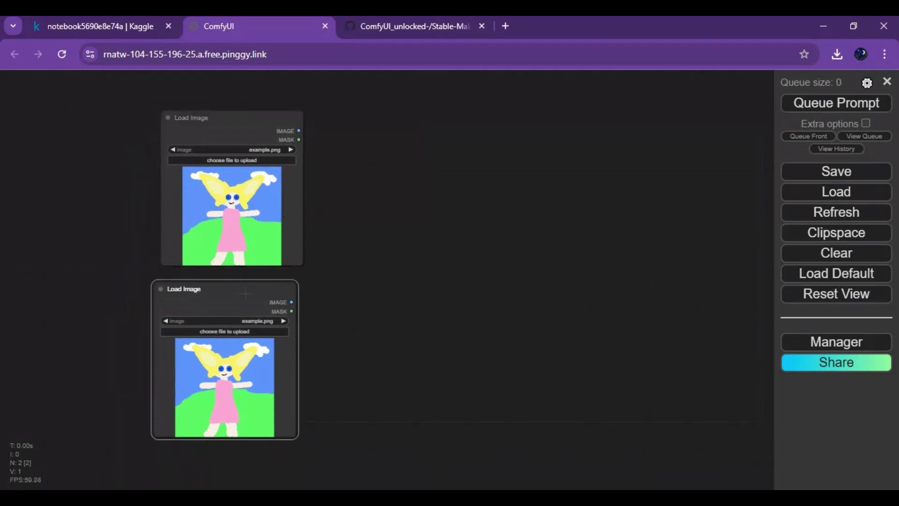
double_click(470, 186)
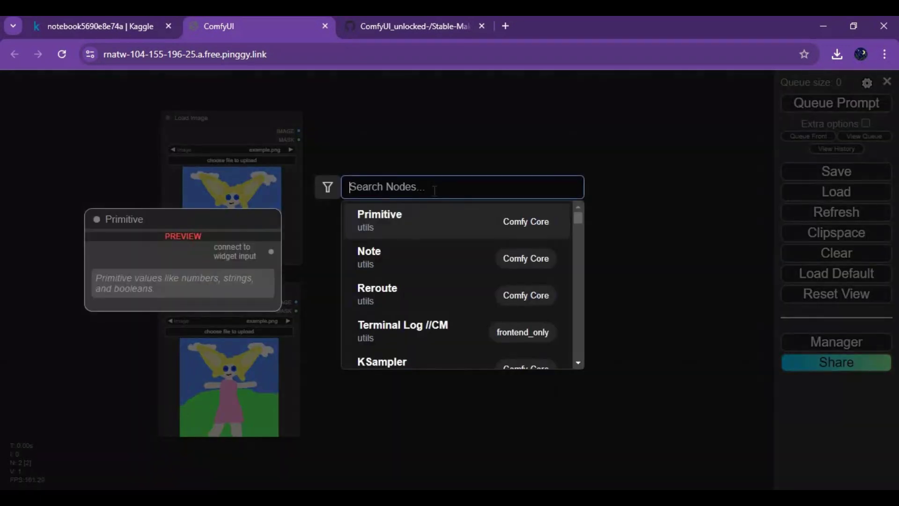
type("sta")
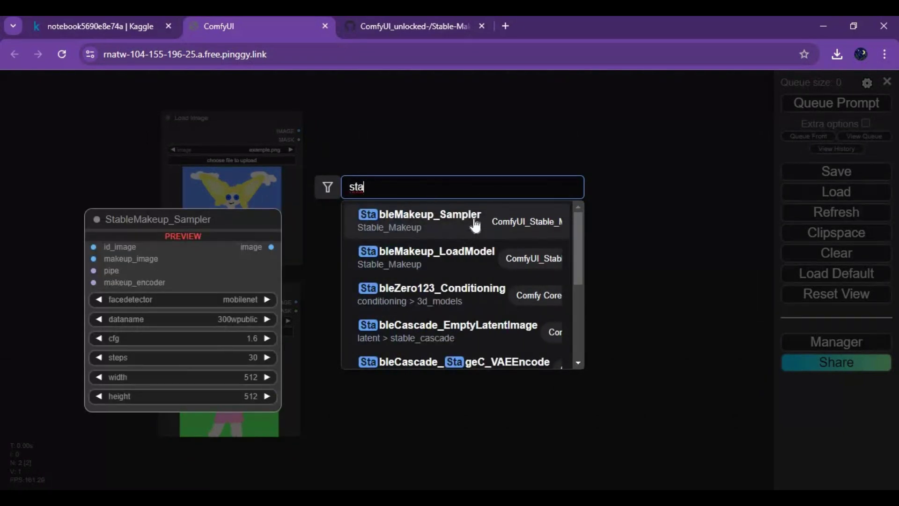
Step: Add a StableMakeup_Sampler node from the 'sta' search and place it beside the image loaders
key("BackSpace")
key("BackSpace")
key("BackSpace")
left_click(435, 231)
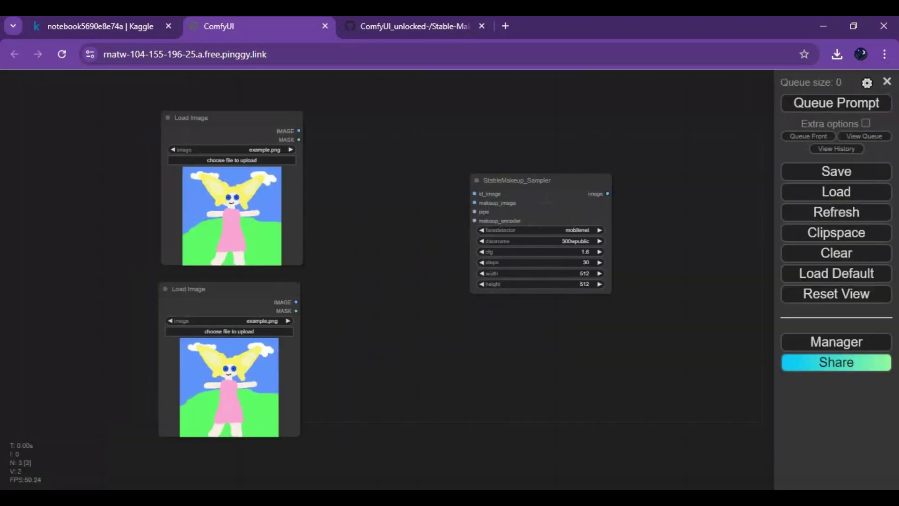
scroll(538, 211, "up", 1)
scroll(536, 210, "up", 1)
mouse_move(547, 175)
left_mouse_down()
mouse_move(550, 167)
mouse_move(552, 179)
left_mouse_up()
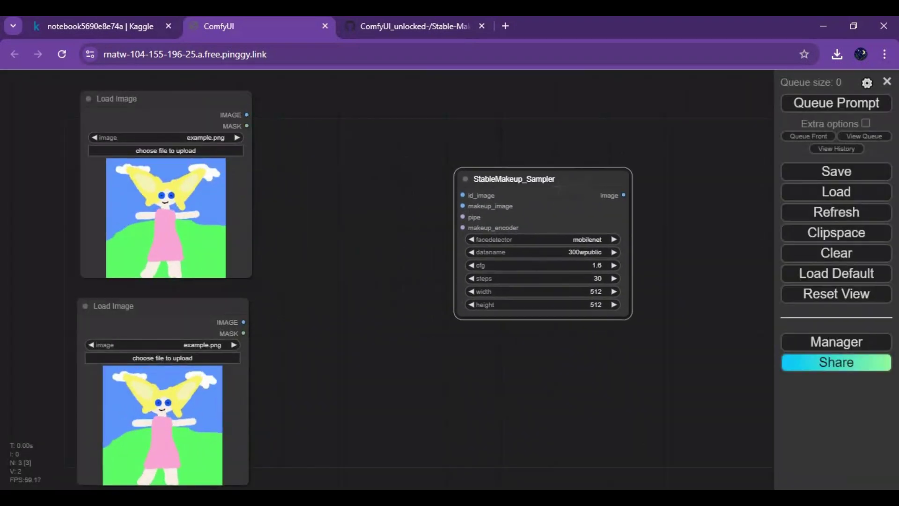
Step: Add a StableMakeup_LoadModel node between the image loaders and the sampler
double_click(365, 221)
type("s")
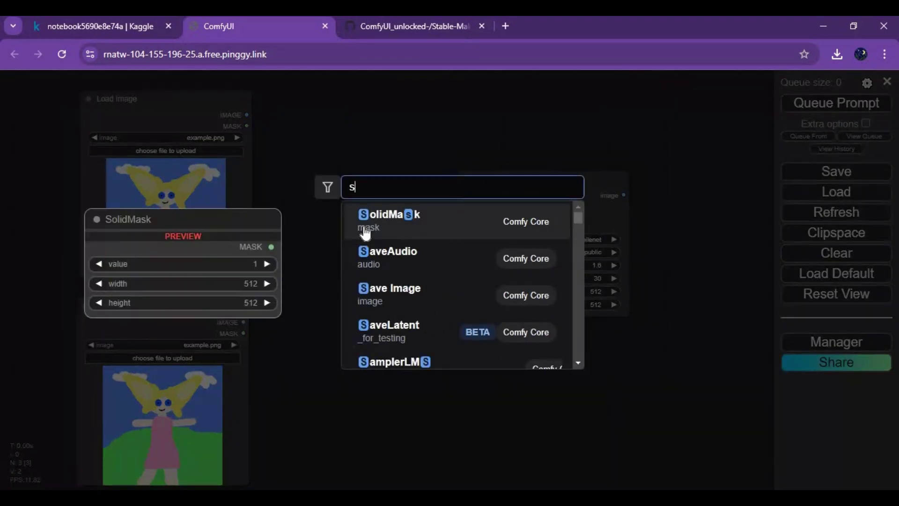
type("ta")
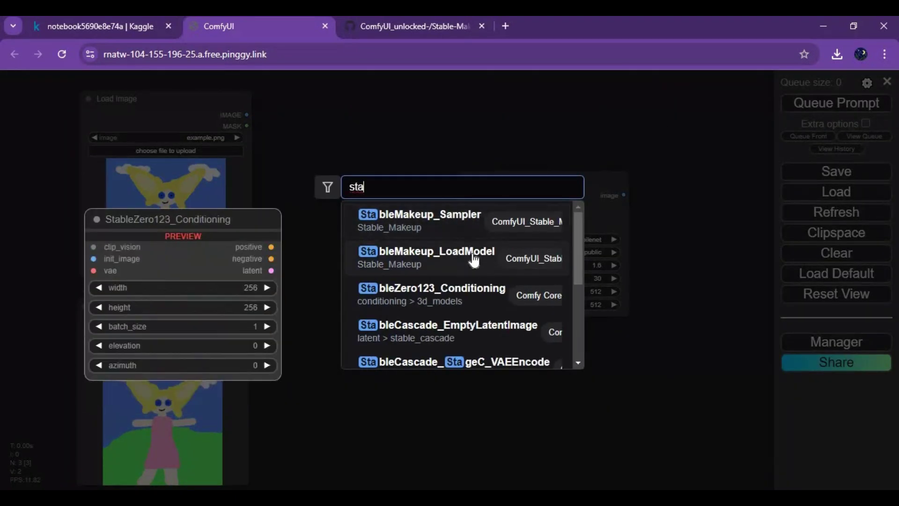
left_click(472, 260)
mouse_move(467, 215)
left_mouse_down()
mouse_move(357, 246)
mouse_move(367, 251)
left_mouse_up()
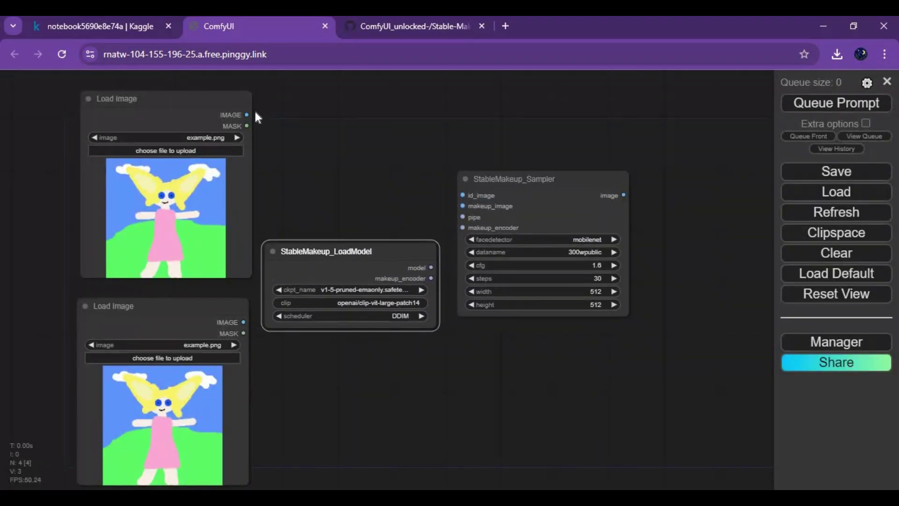
Step: Wire the images to id_image and makeup_image, and the model outputs to pipe and makeup_encoder
mouse_move(247, 115)
left_mouse_down()
mouse_move(410, 187)
mouse_move(460, 184)
mouse_move(462, 194)
left_mouse_up()
left_click_drag(243, 322, 463, 206)
left_click_drag(431, 267, 462, 217)
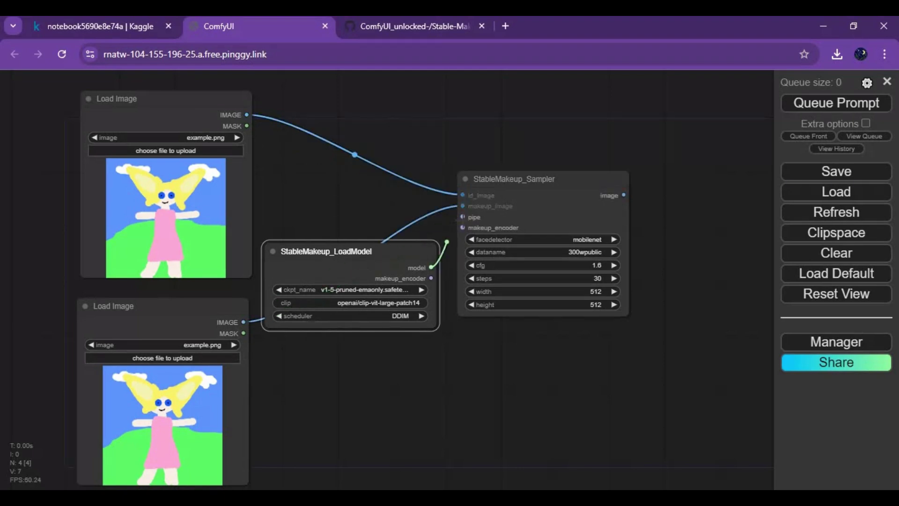
left_click_drag(431, 279, 462, 228)
Step: Add a Preview Image node and feed it the sampler's output image
double_click(731, 240)
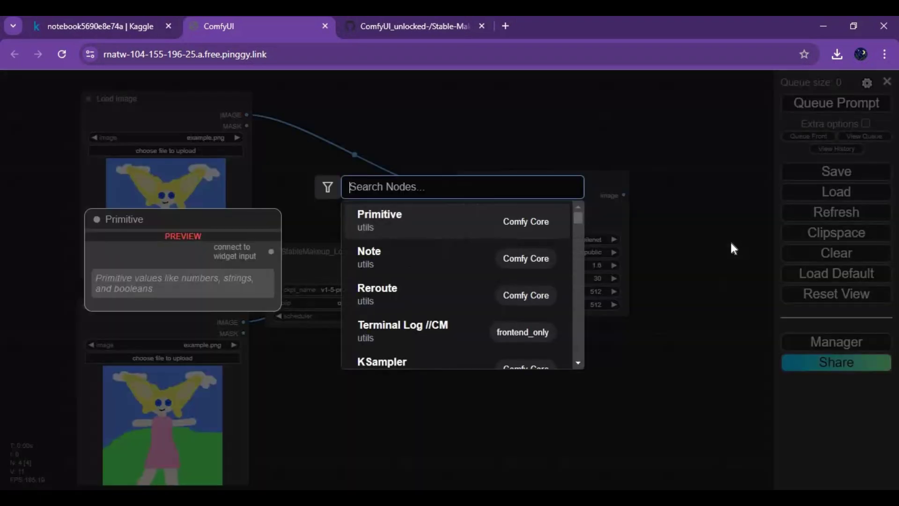
type("pr")
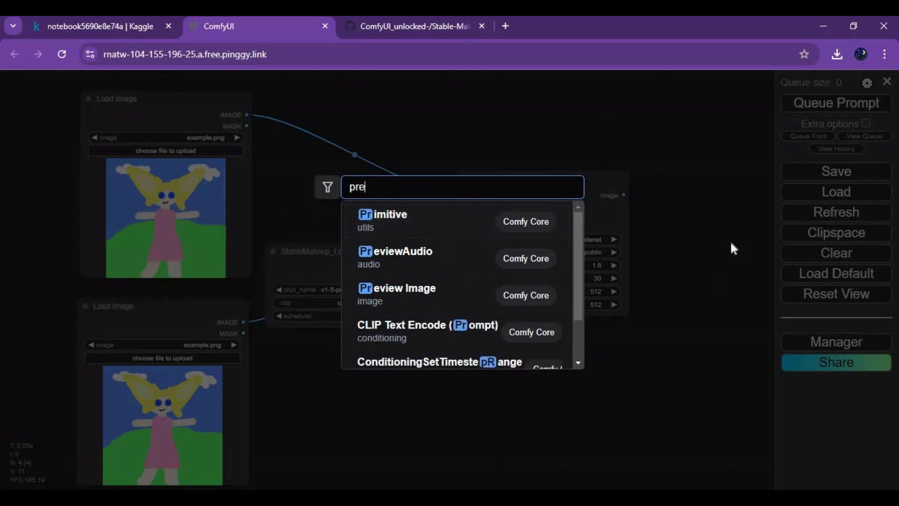
type("e")
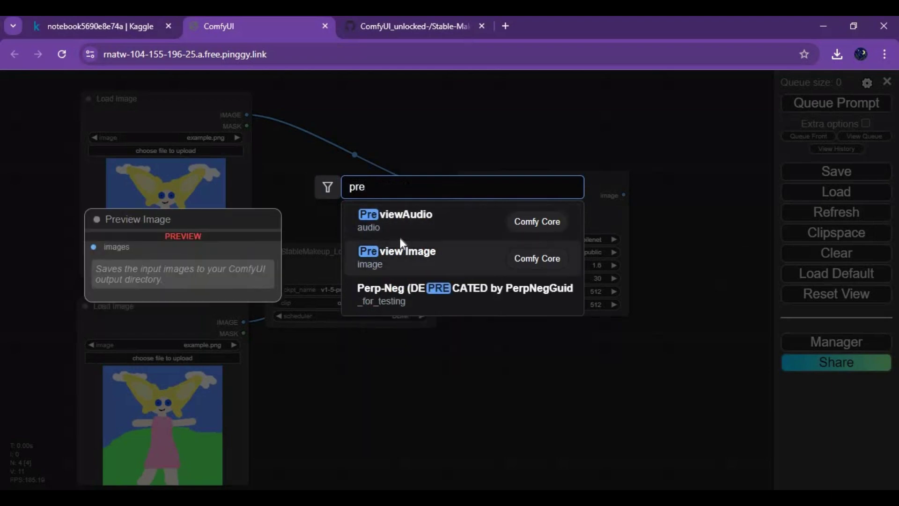
left_click(425, 258)
left_click_drag(755, 229, 685, 200)
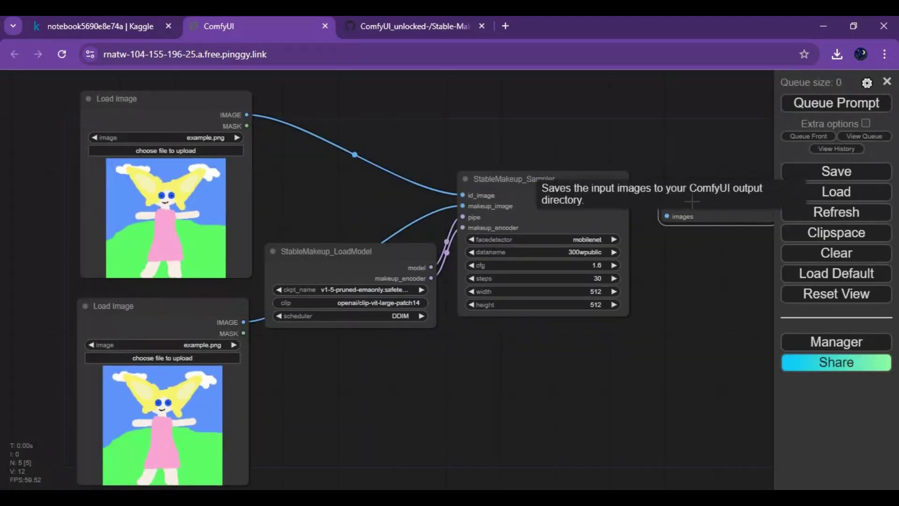
left_click_drag(624, 195, 671, 217)
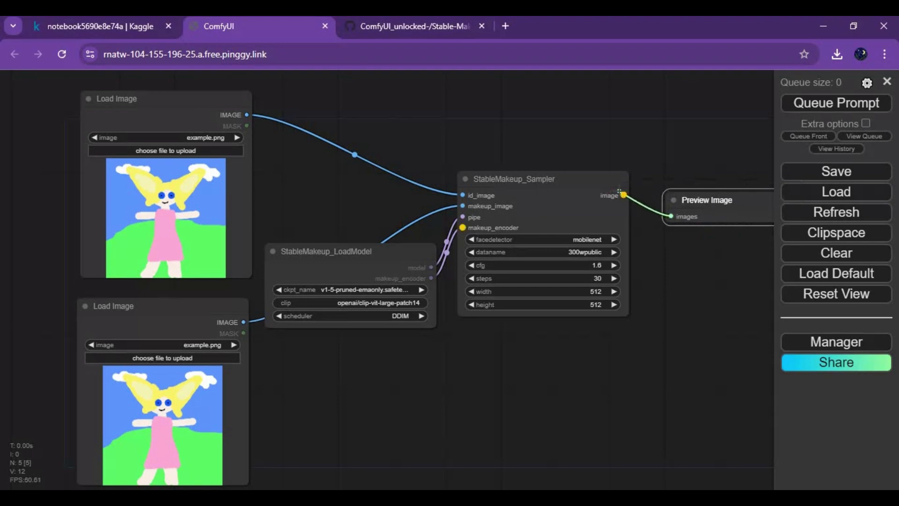
Step: Keep dataname at 300wpublic and switch the face detector to resnet
left_click(574, 252)
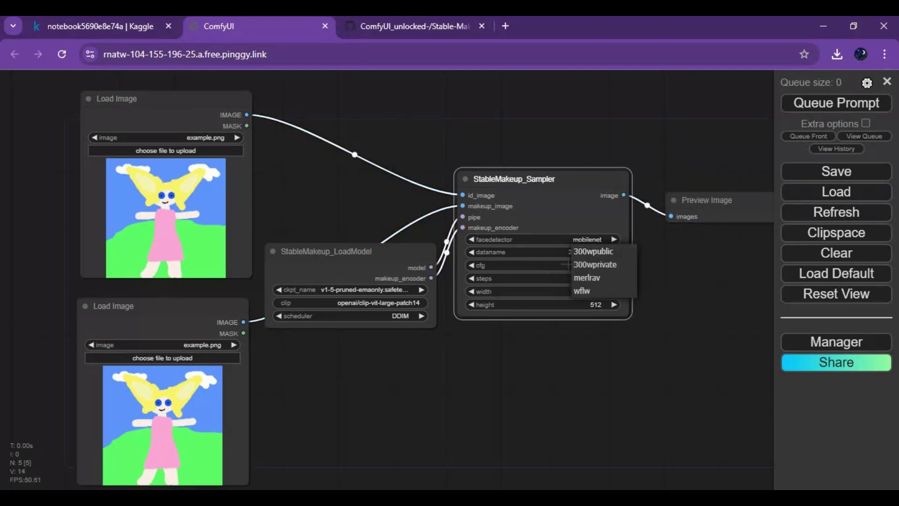
left_click(683, 281)
left_click(599, 239)
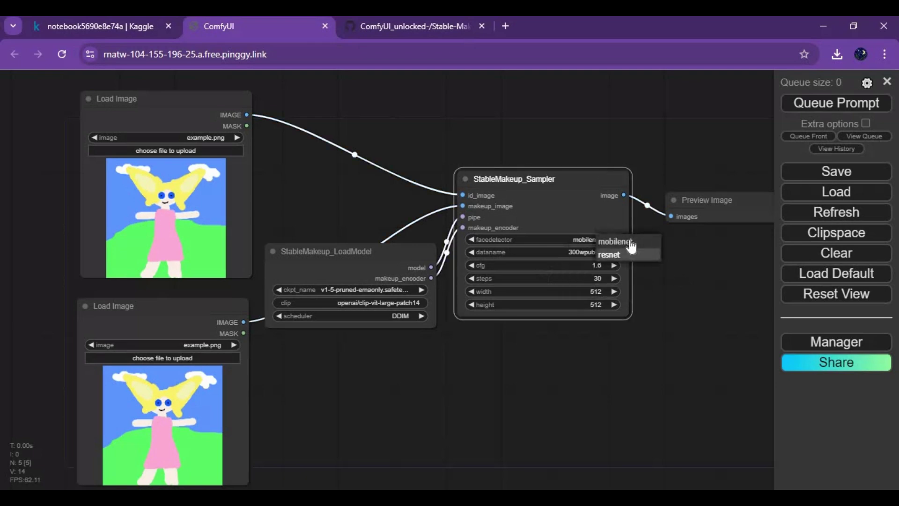
left_click(632, 254)
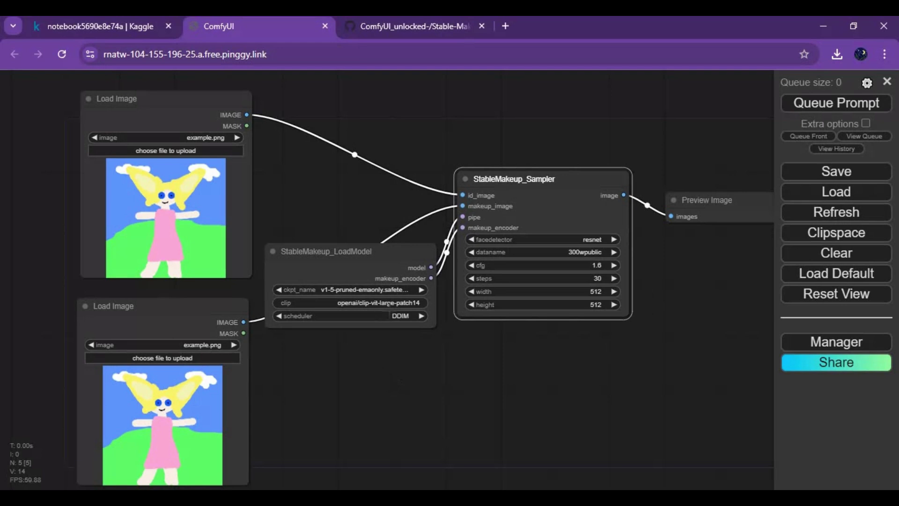
left_click(388, 302)
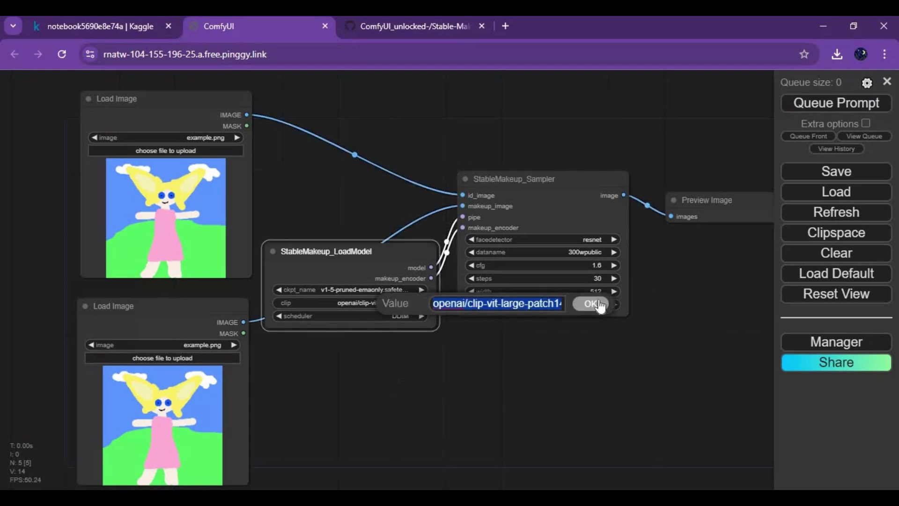
Step: Load the portrait 2024-02-10_20h56_43.png from Pictures/Screenpresso into the top Load Image node
left_click(172, 151)
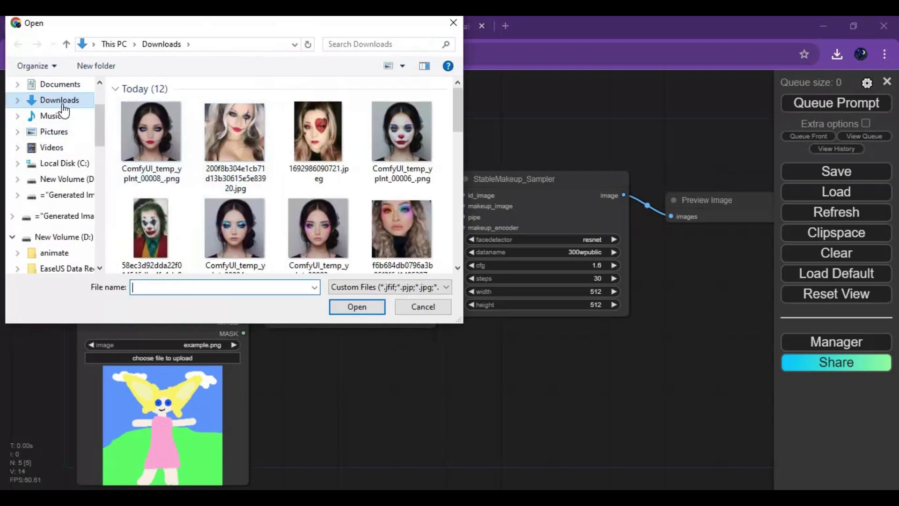
left_click(57, 131)
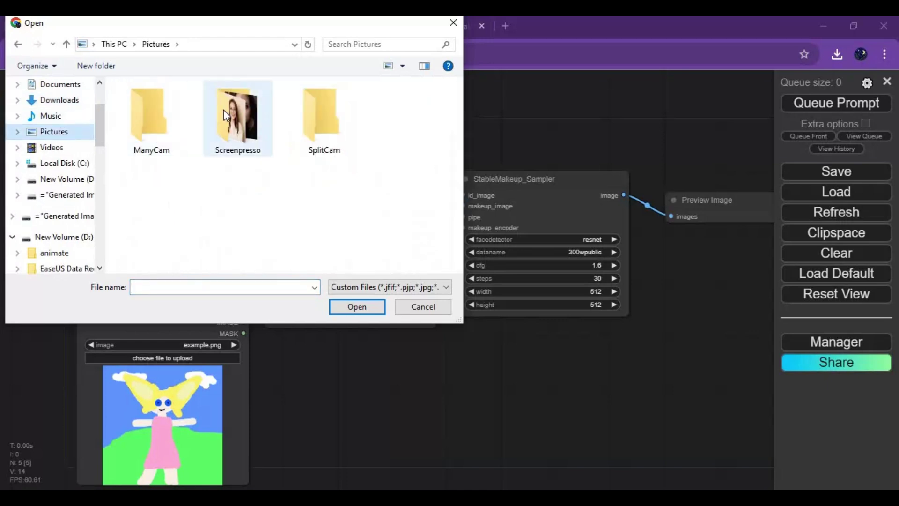
double_click(222, 110)
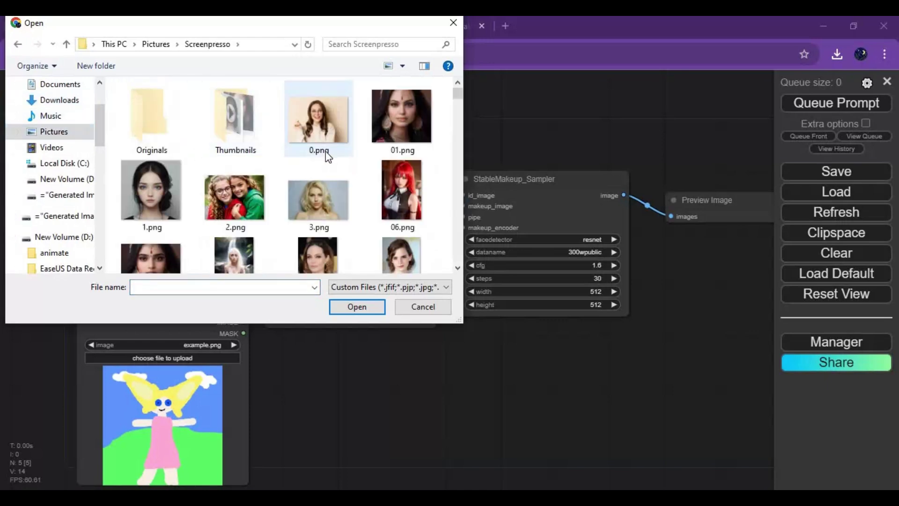
scroll(327, 151, "down", 1)
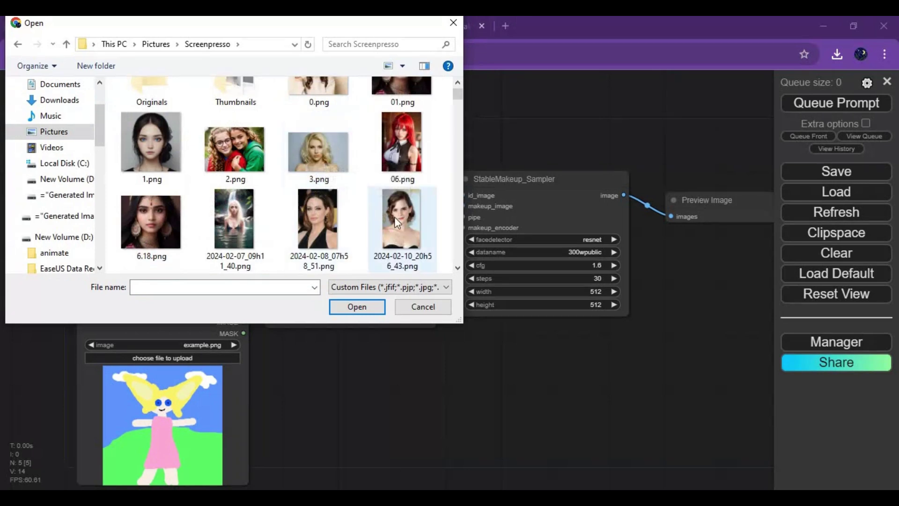
left_click(394, 217)
key("Return")
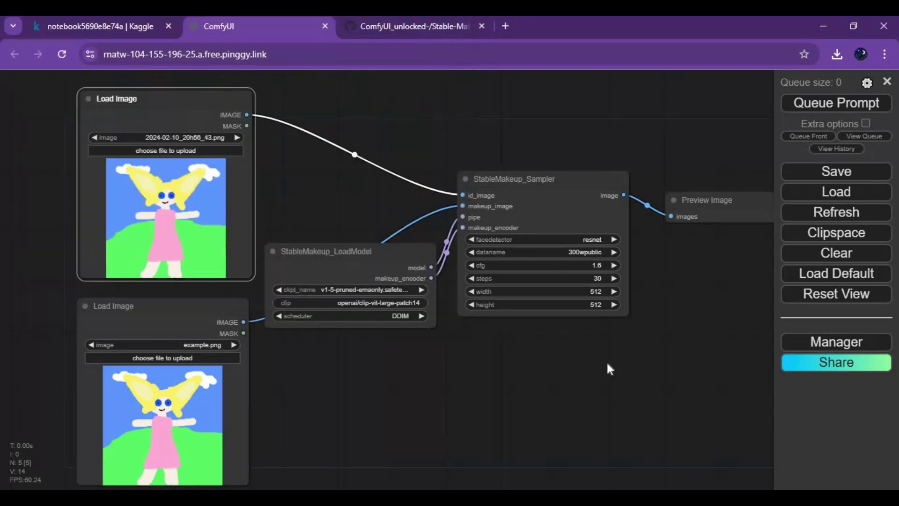
Step: Load the Joker photo from Downloads into the bottom Load Image node
left_click(149, 358)
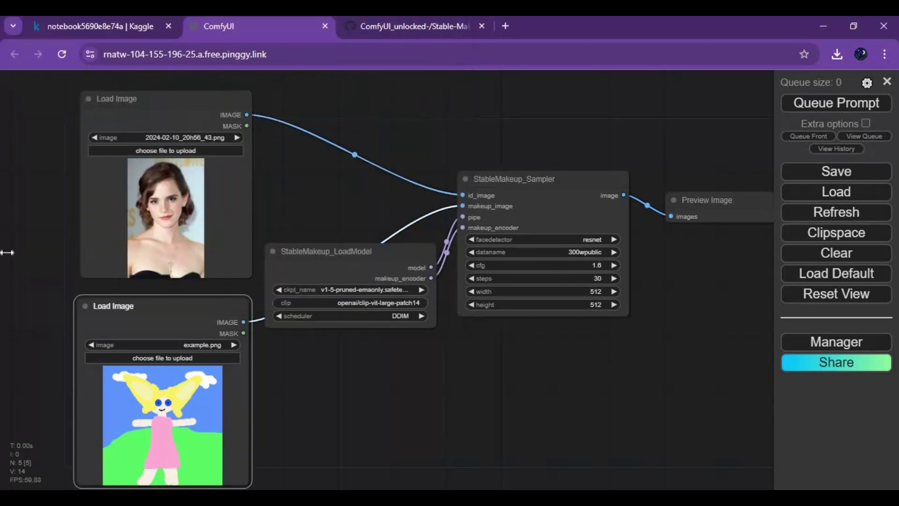
left_click(60, 100)
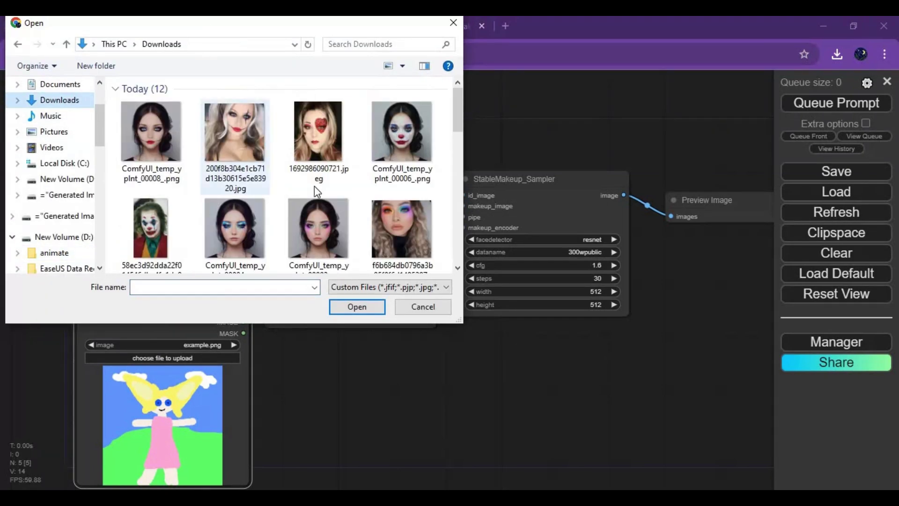
left_click(154, 234)
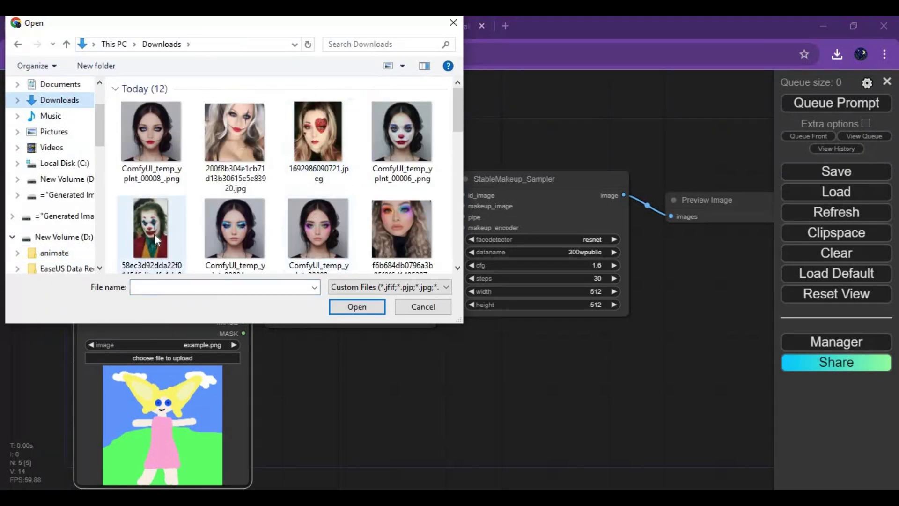
key("Return")
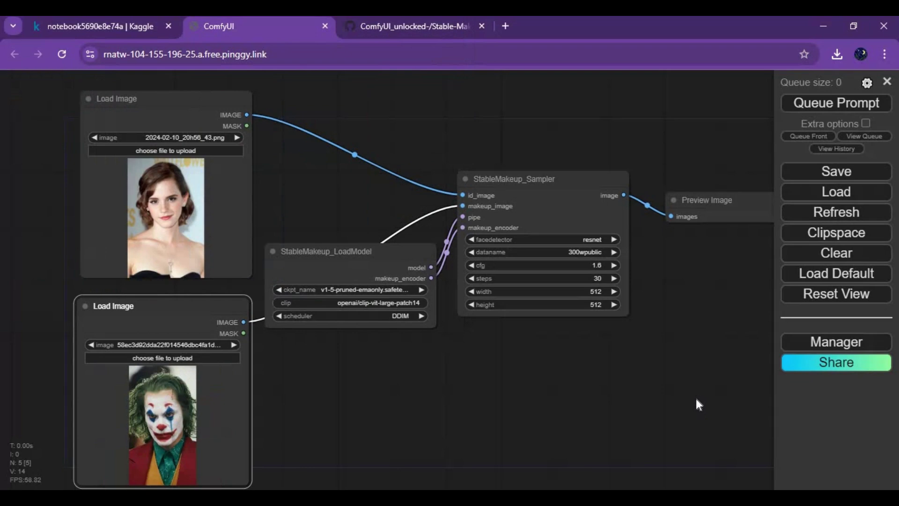
Step: Queue the prompt to apply the Joker makeup to the portrait
left_click(834, 103)
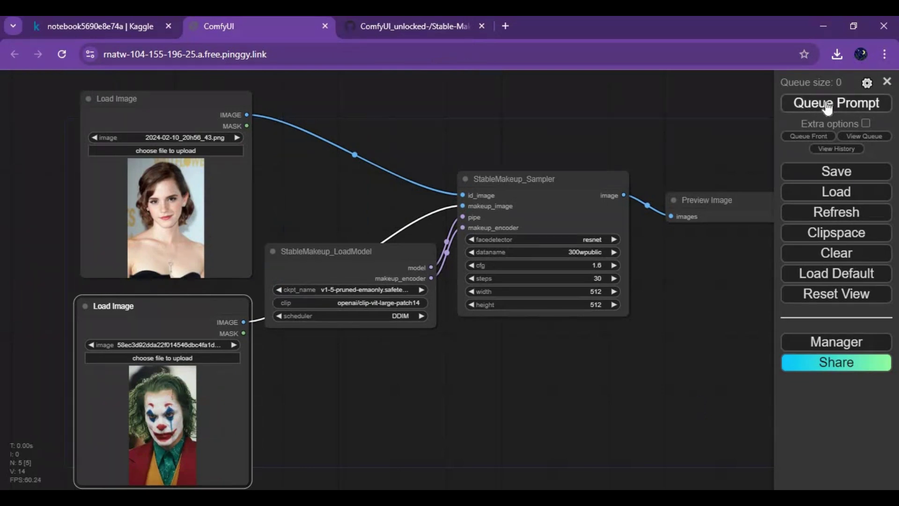
scroll(695, 298, "down", 2)
scroll(578, 329, "right", 3)
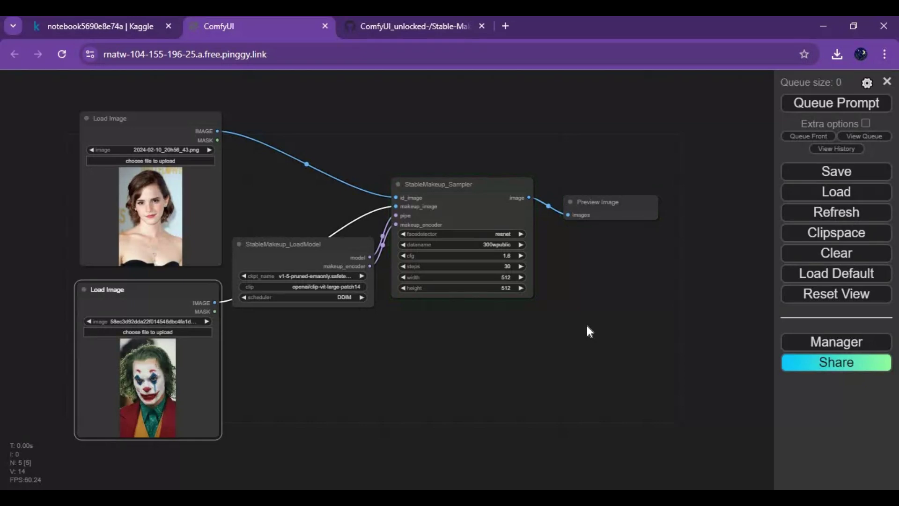
scroll(646, 264, "up", 2)
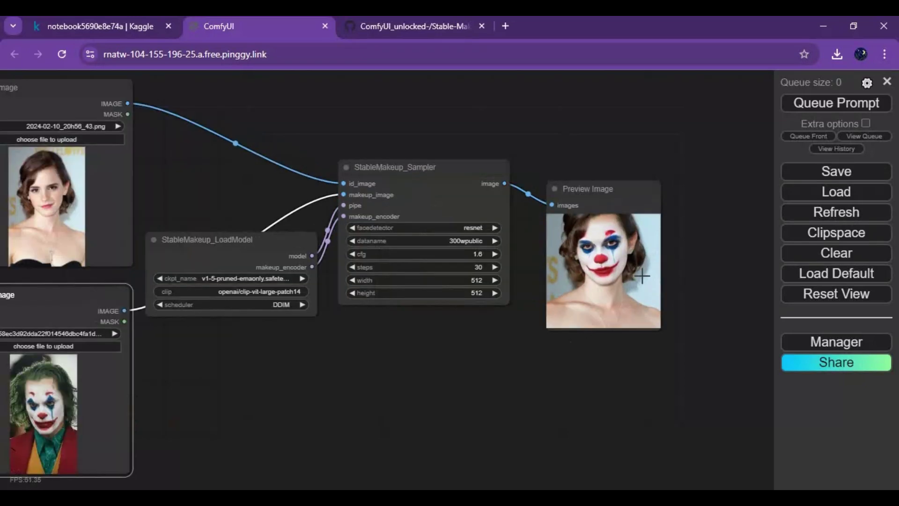
scroll(642, 274, "up", 3)
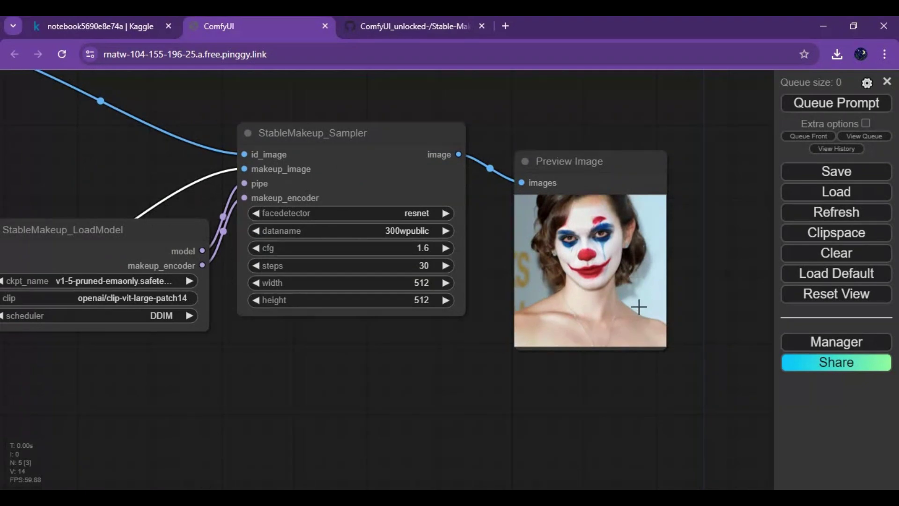
Step: Replace the bottom loader's image with the colourful eye-makeup photo from Downloads
left_click_drag(638, 305, 647, 301)
scroll(401, 359, "down", 2)
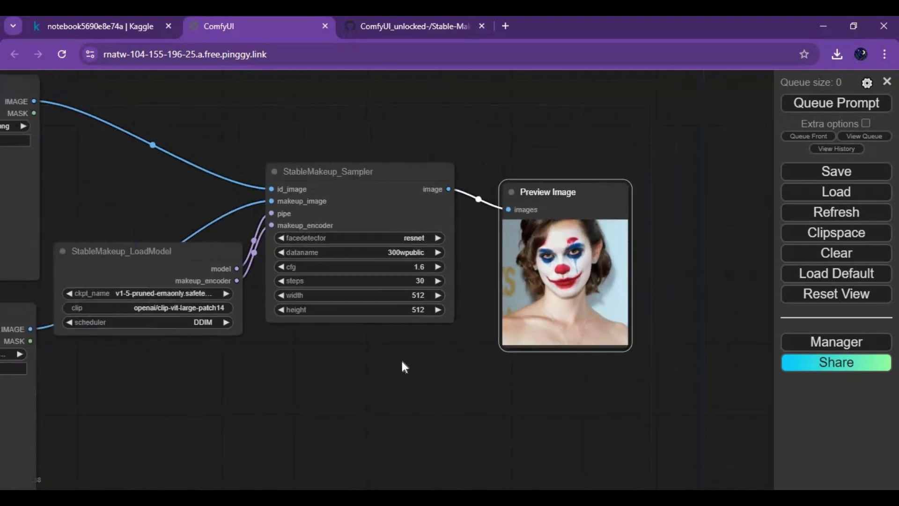
scroll(449, 393, "down", 2)
scroll(481, 385, "down", 1)
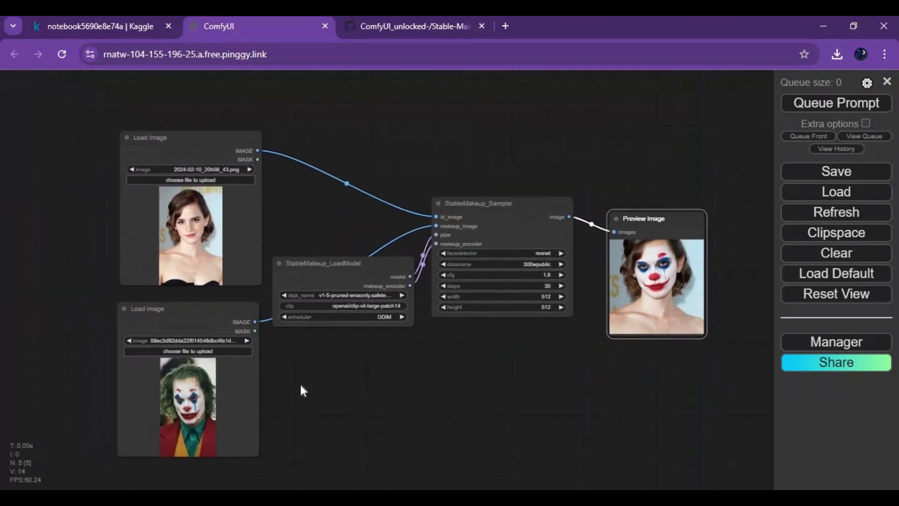
left_click(175, 351)
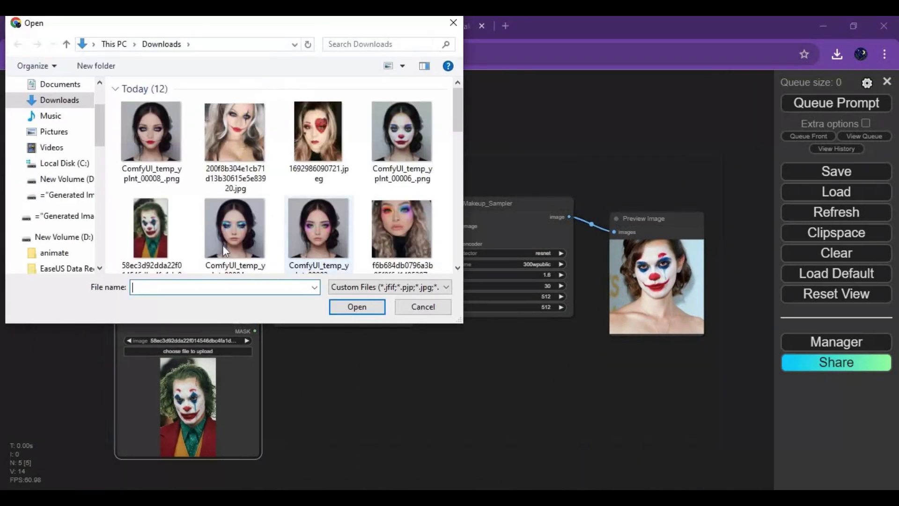
scroll(239, 224, "down", 1)
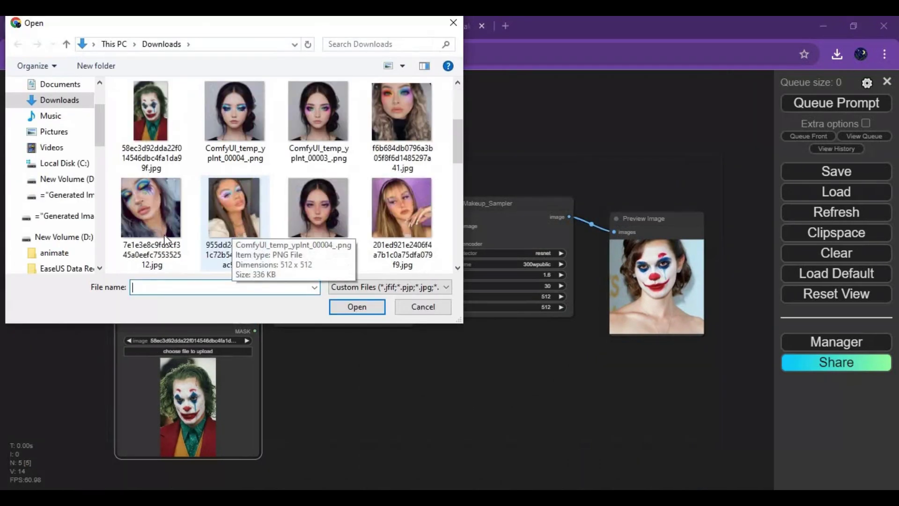
double_click(402, 118)
Step: Queue the prompt with the rainbow eye-makeup reference and recentre the graph
left_click(832, 103)
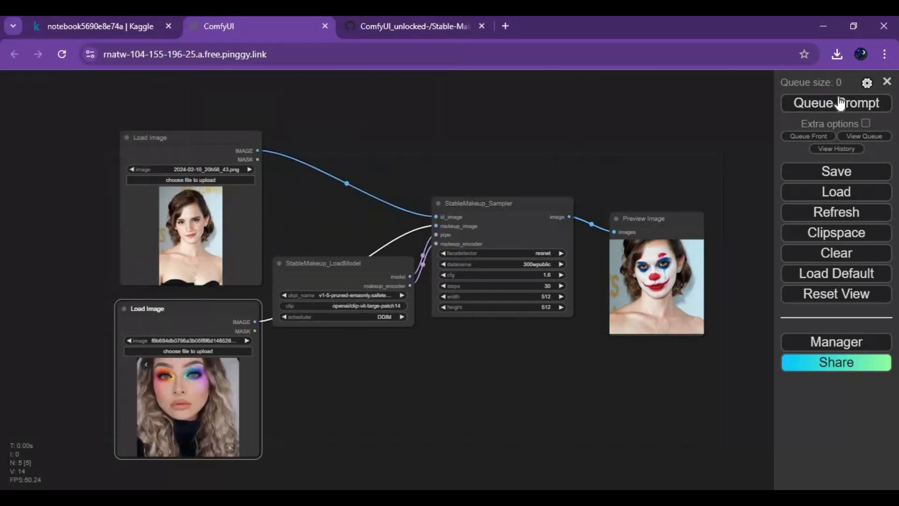
left_click_drag(493, 368, 515, 348)
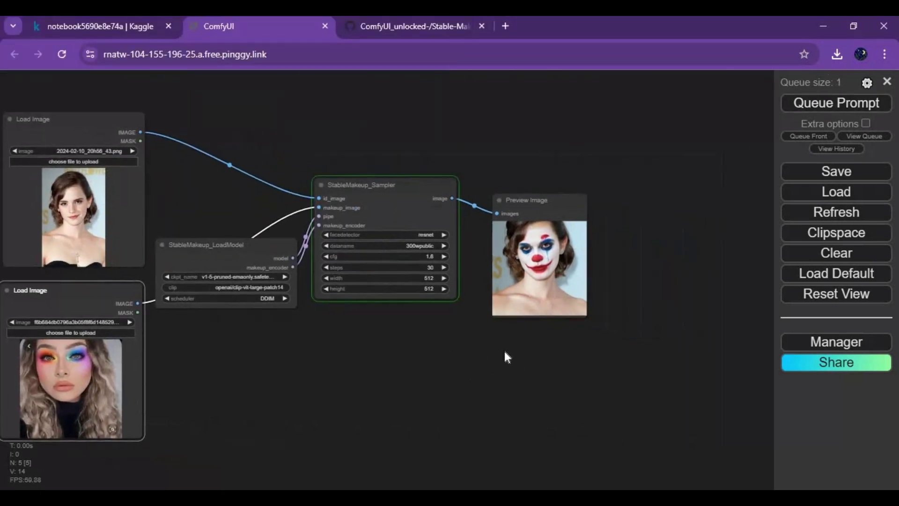